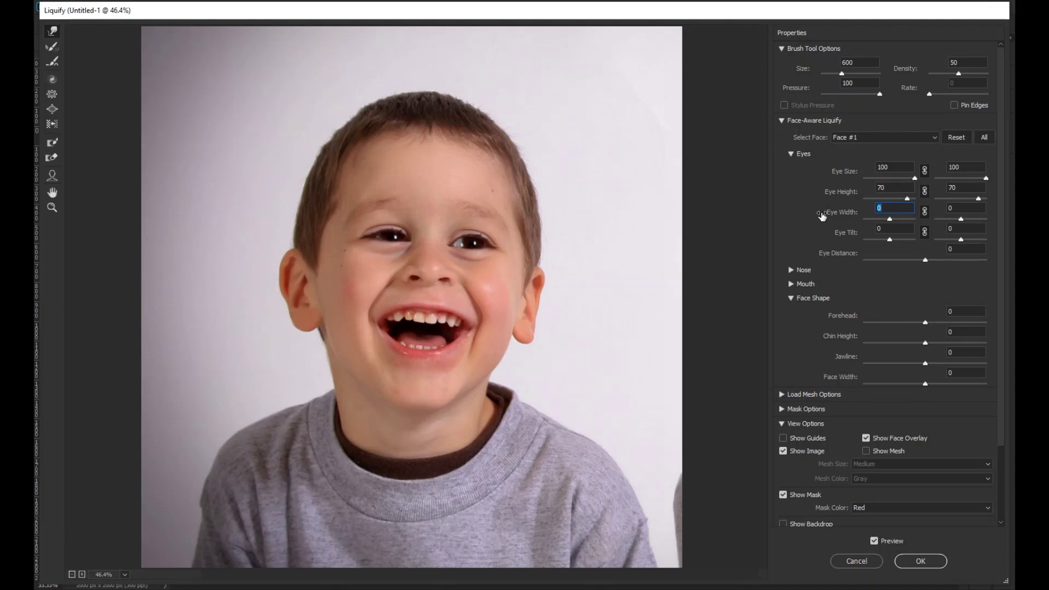
# Set the Eye Width of both eyes to 20 in Face-Aware Liquify
pyautogui.write('29')
pyautogui.press('Return')
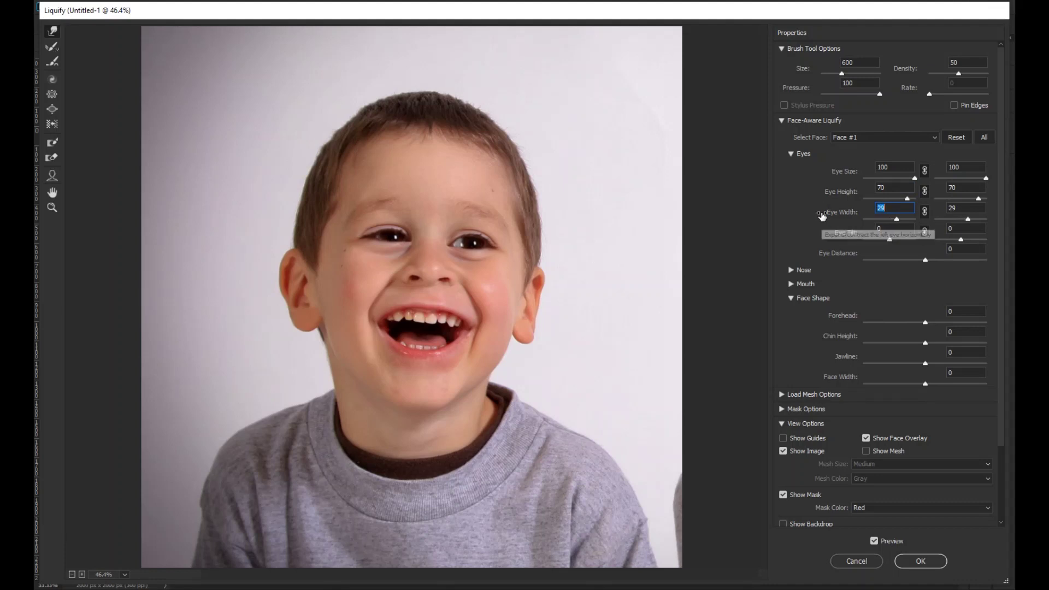
pyautogui.write('20')
pyautogui.press('Return')
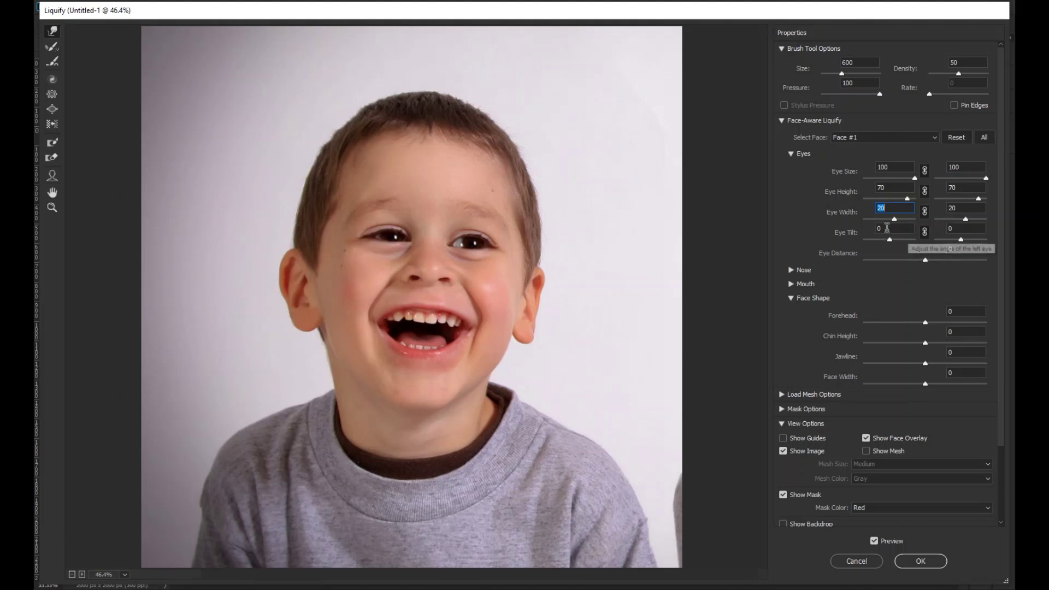
pyautogui.click(791, 154)
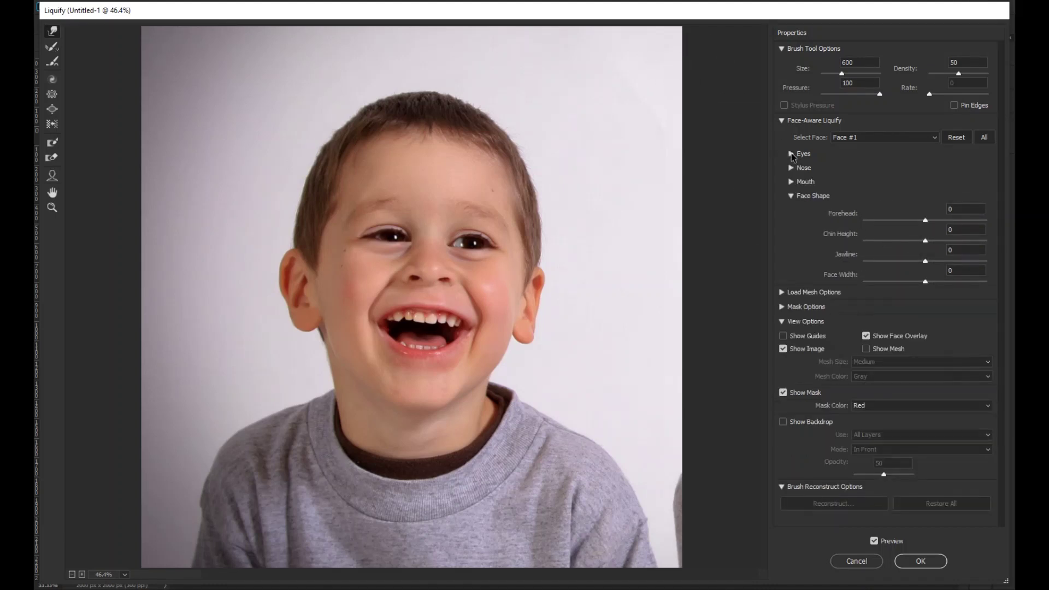
# Set both the Nose Height and the Nose Width of the boy's face to 100
pyautogui.click(790, 168)
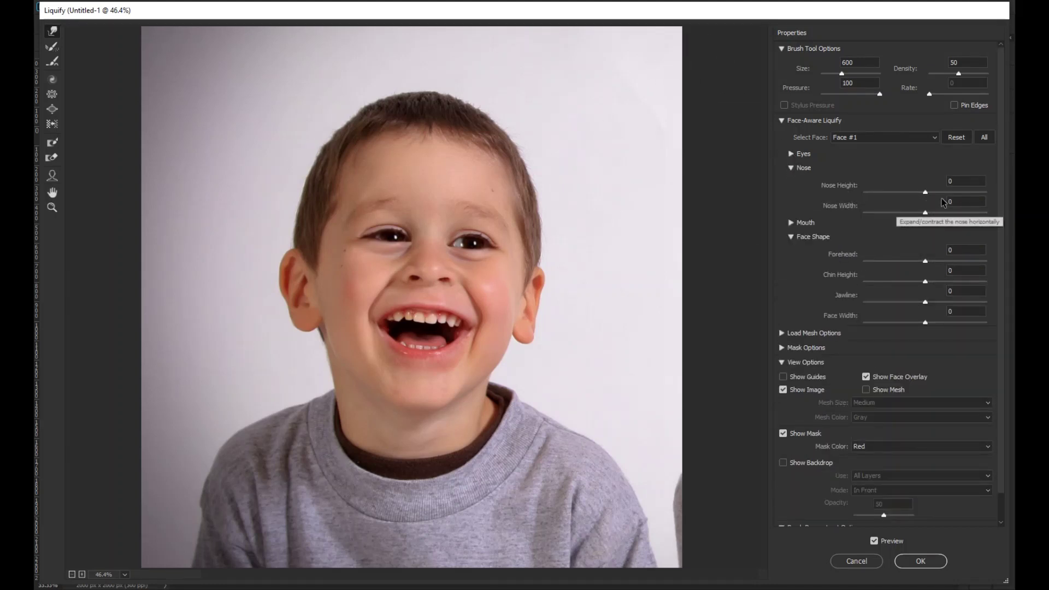
pyautogui.moveTo(925, 192); pyautogui.dragTo(1004, 195)
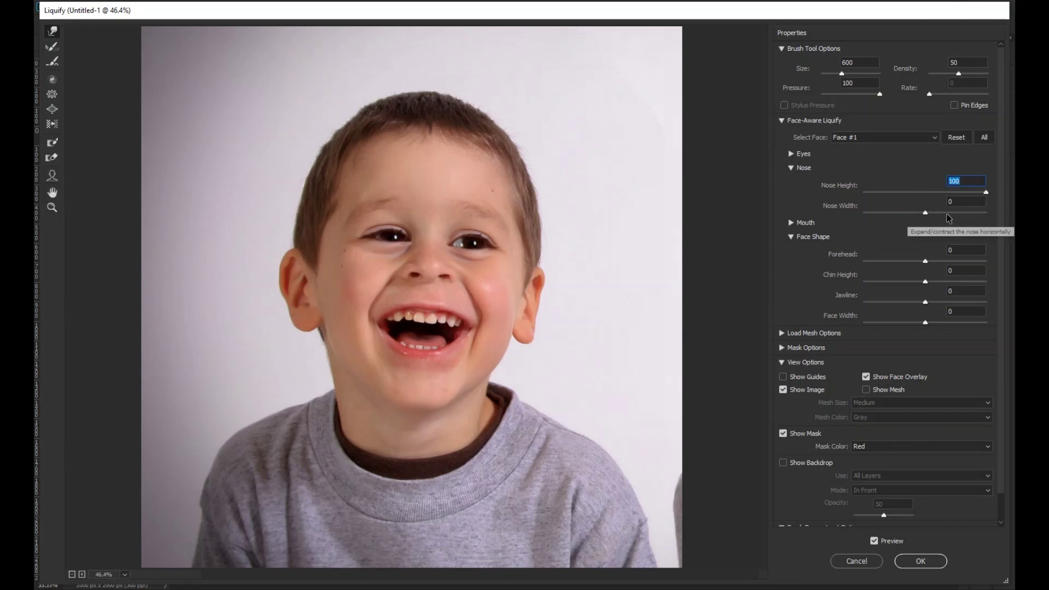
pyautogui.moveTo(924, 212); pyautogui.dragTo(1002, 213)
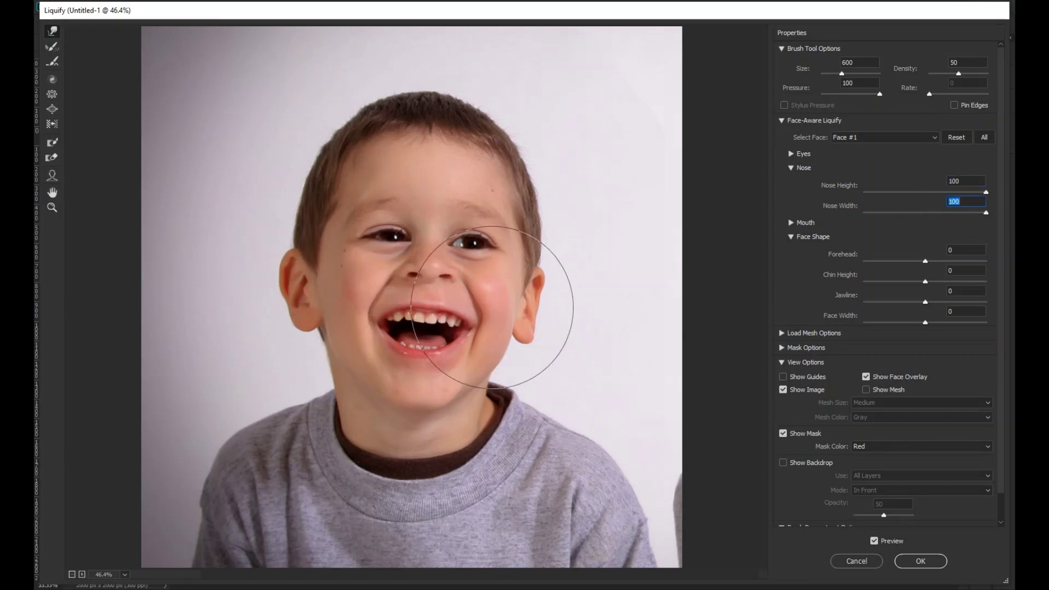
pyautogui.click(791, 166)
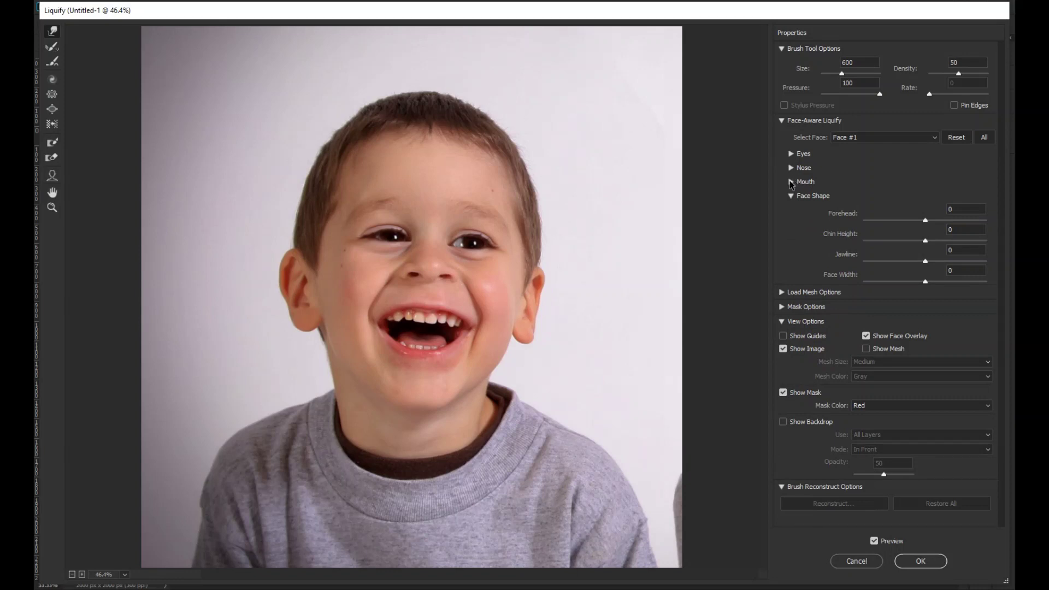
# Set the mouth's Upper Lip to 100 and Smile to 17, and apply the Liquify filter
pyautogui.click(791, 181)
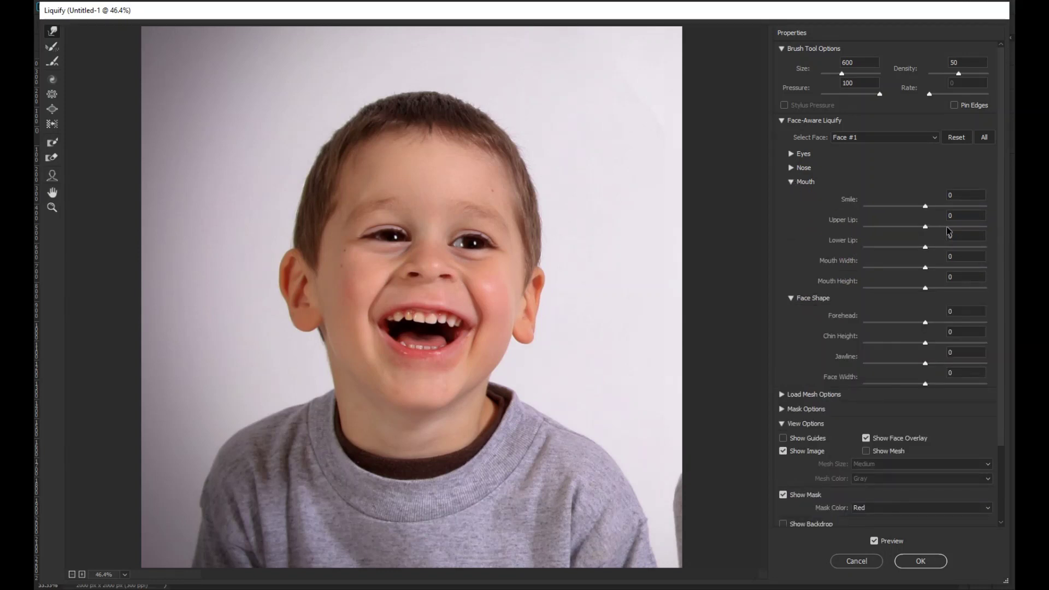
pyautogui.moveTo(925, 226); pyautogui.dragTo(999, 226)
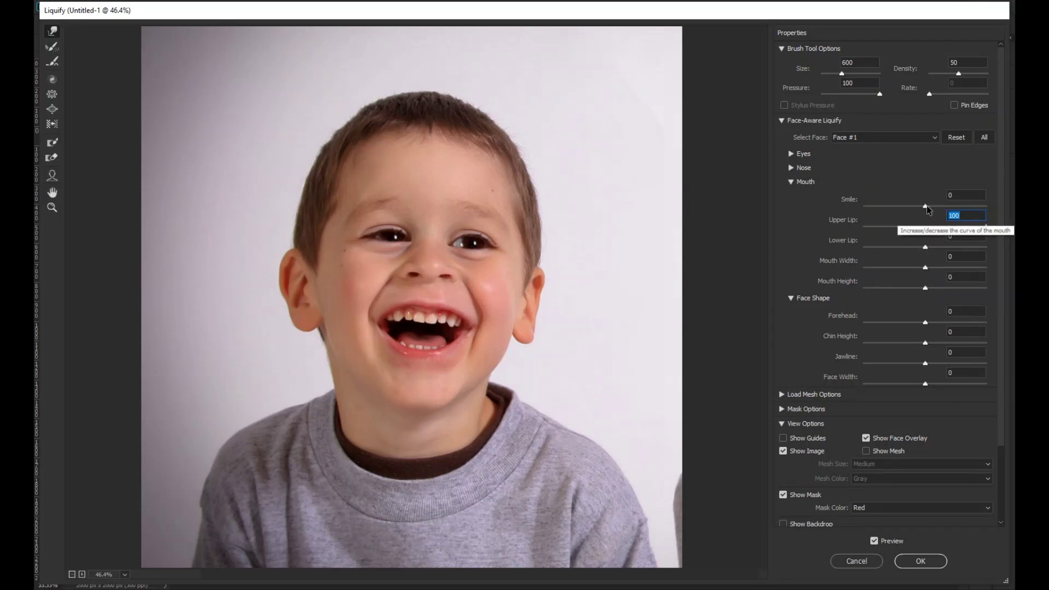
pyautogui.moveTo(926, 206); pyautogui.dragTo(1001, 211)
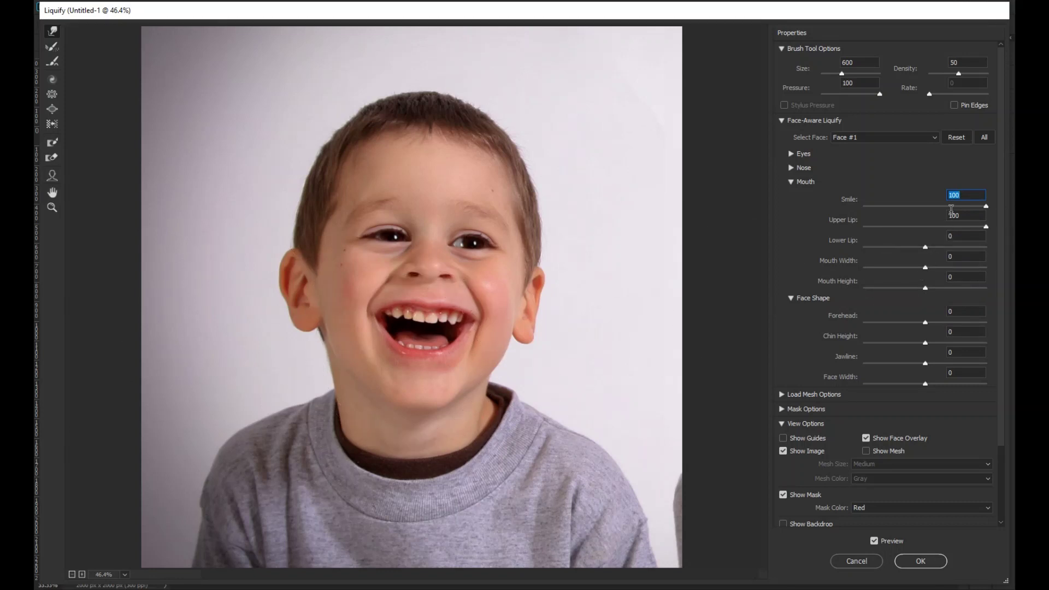
pyautogui.click(949, 216)
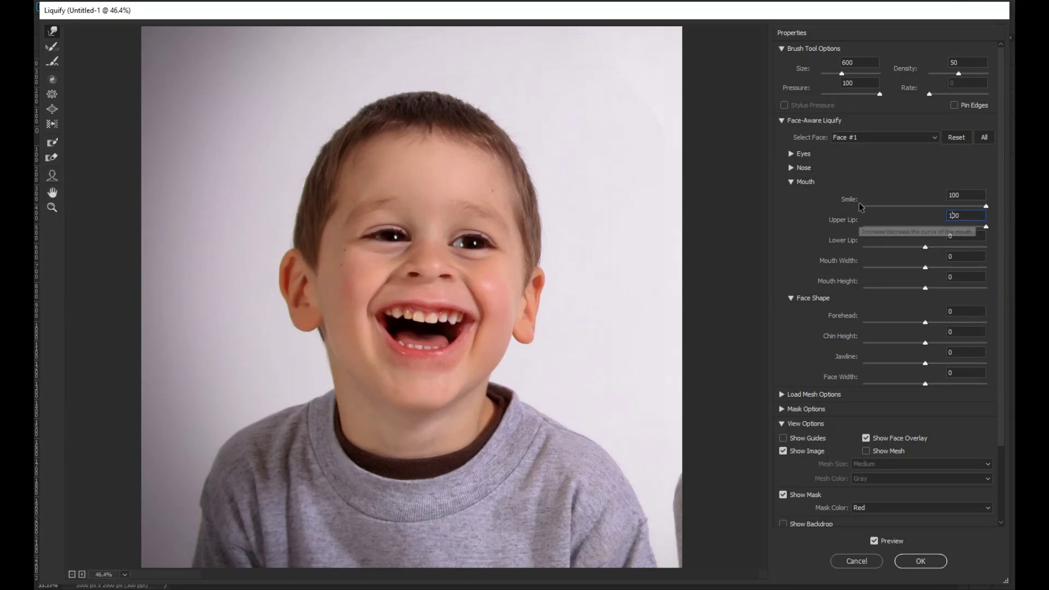
pyautogui.click(974, 196)
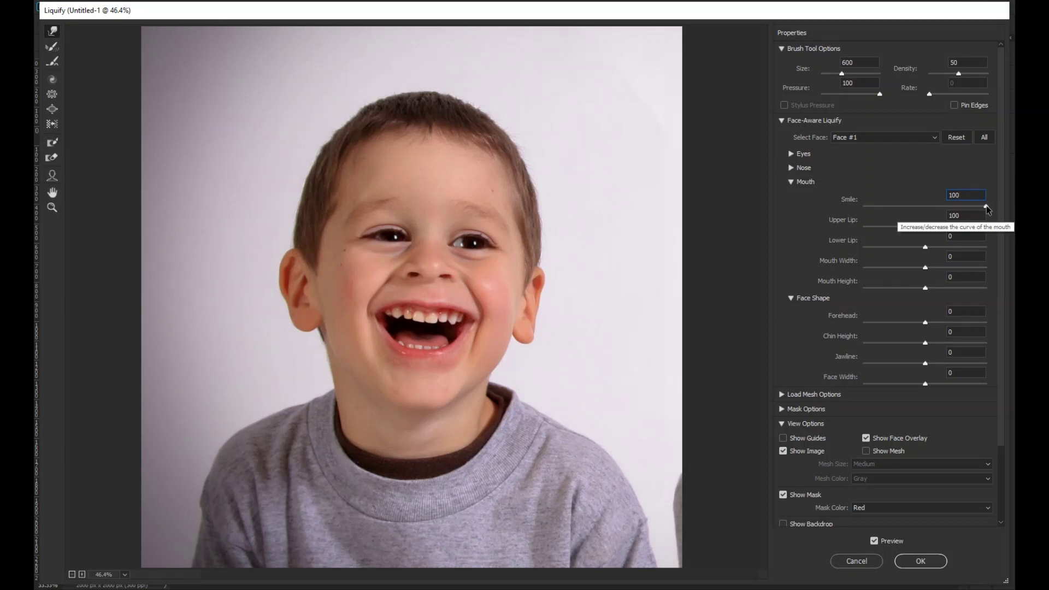
pyautogui.moveTo(985, 208); pyautogui.dragTo(936, 211)
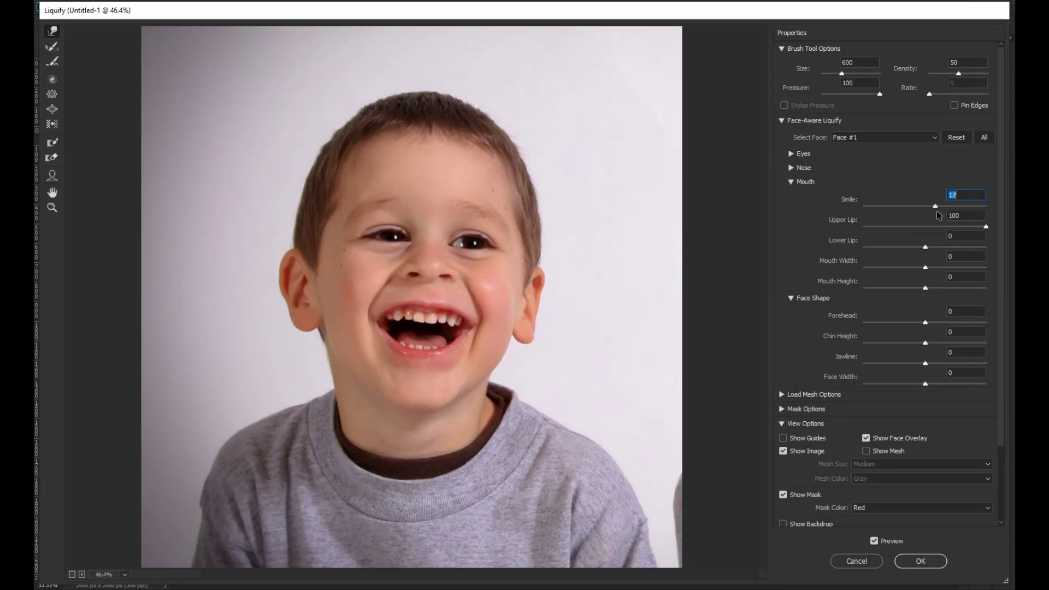
pyautogui.click(924, 565)
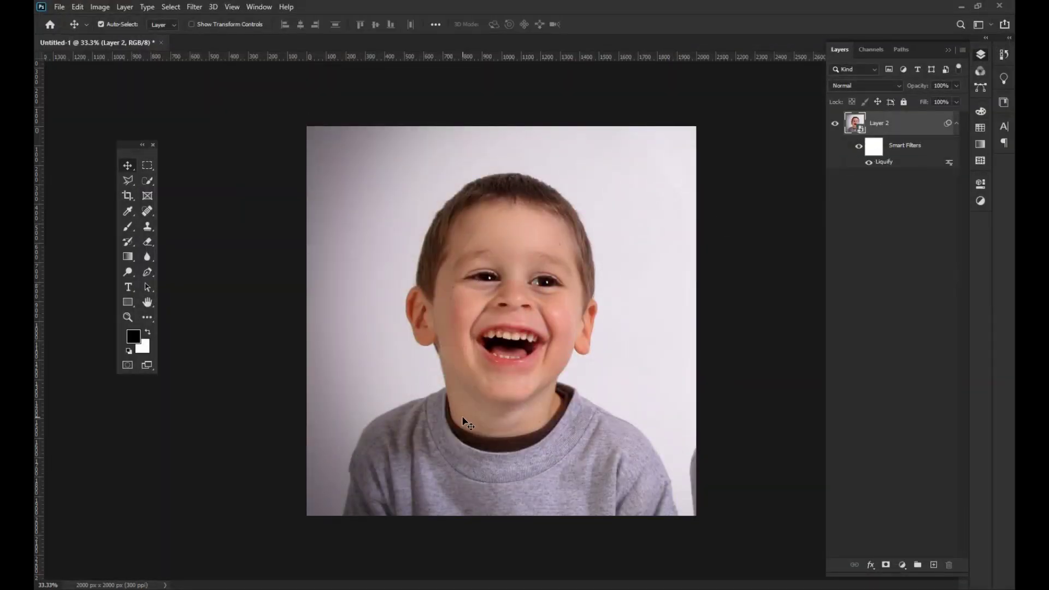
# Apply an Oil Paint filter to Layer 2 with Stylization 5.0, Cleanliness 3.0, Scale 0.1, Bristle Detail 0.0 and Lighting off
pyautogui.click(195, 7)
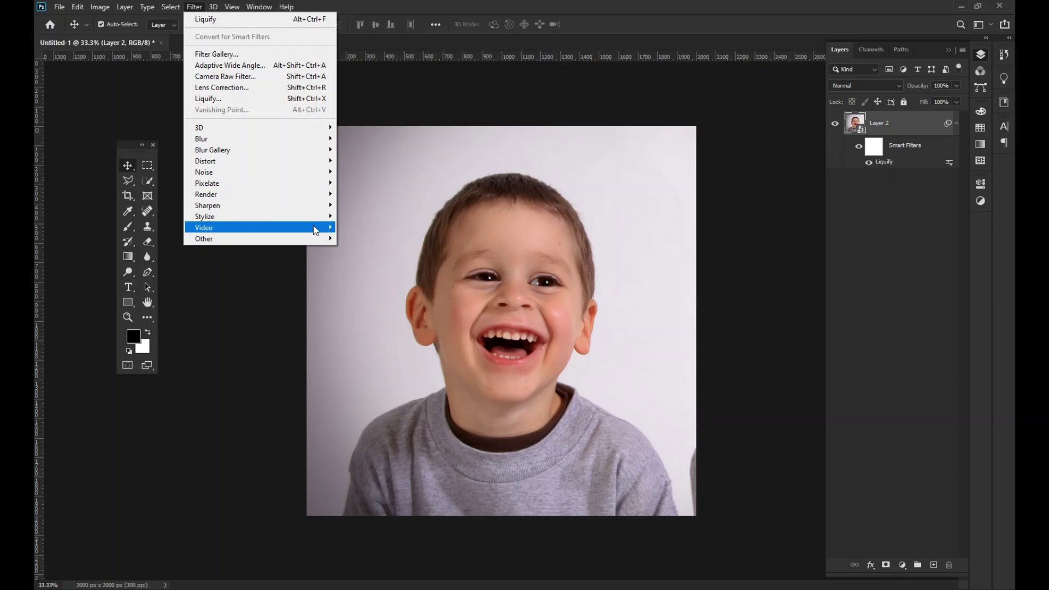
pyautogui.moveTo(321, 220)
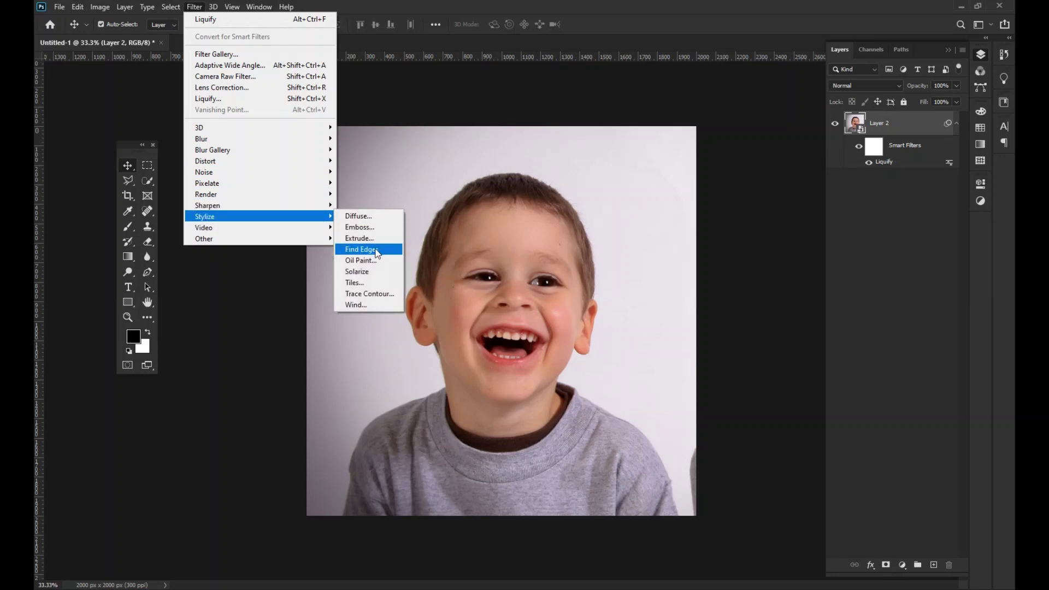
pyautogui.click(362, 261)
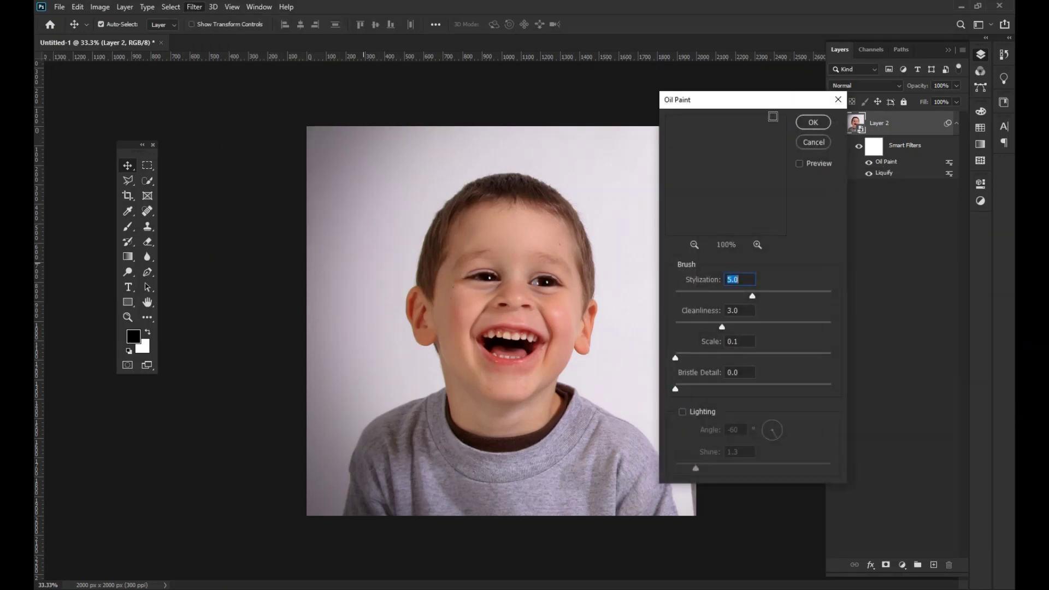
pyautogui.moveTo(754, 104); pyautogui.dragTo(709, 28)
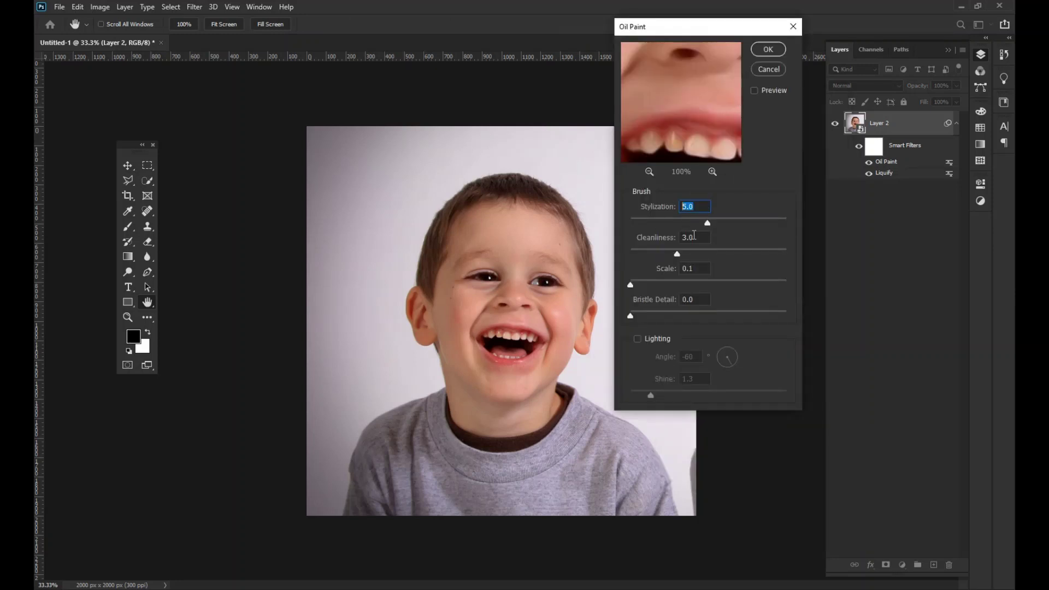
pyautogui.press('Tab')
pyautogui.press('Tab')
pyautogui.press('Tab')
pyautogui.click(767, 51)
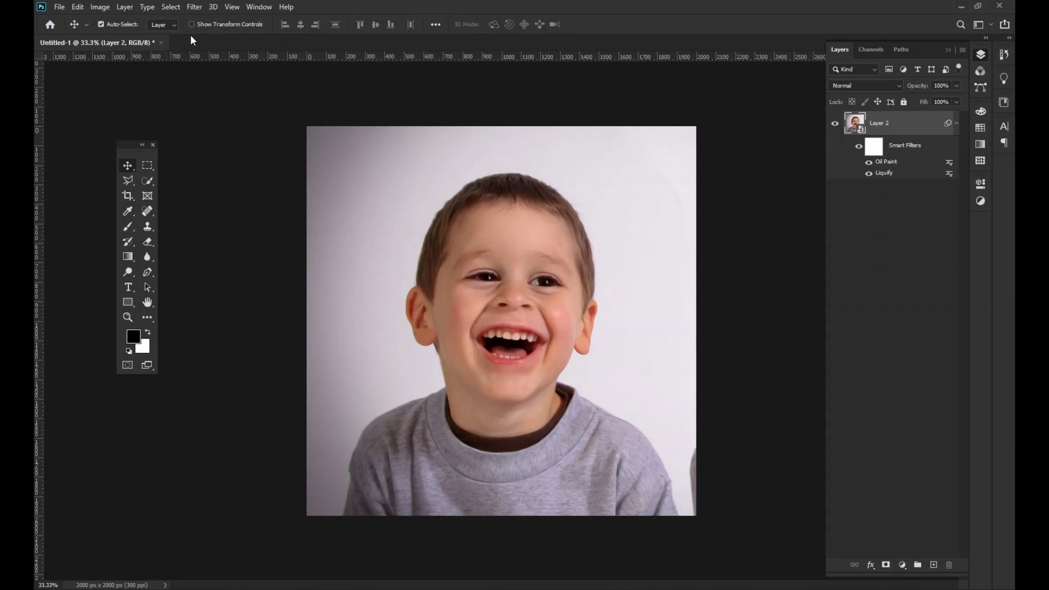
# Open the Filter Gallery for Layer 2, show the whole portrait in the preview and choose the artistic Poster Edges effect
pyautogui.click(192, 6)
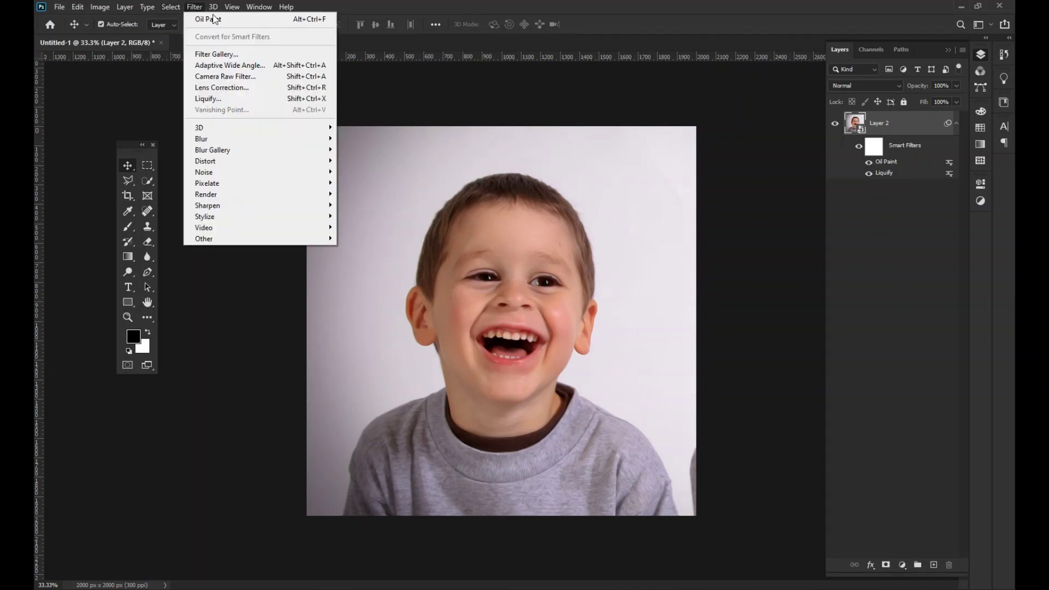
pyautogui.click(229, 54)
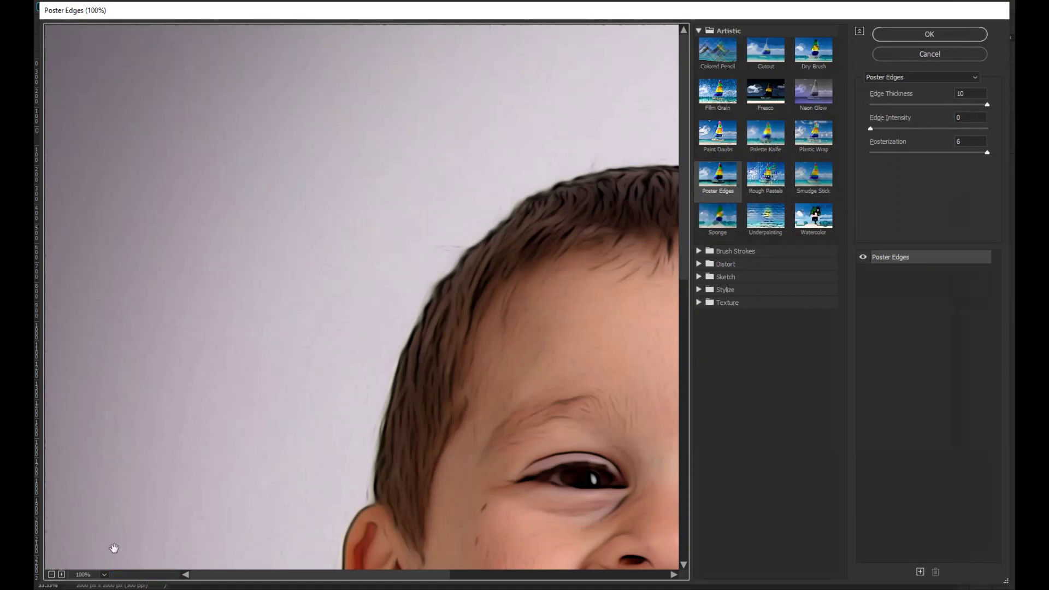
pyautogui.click(51, 574)
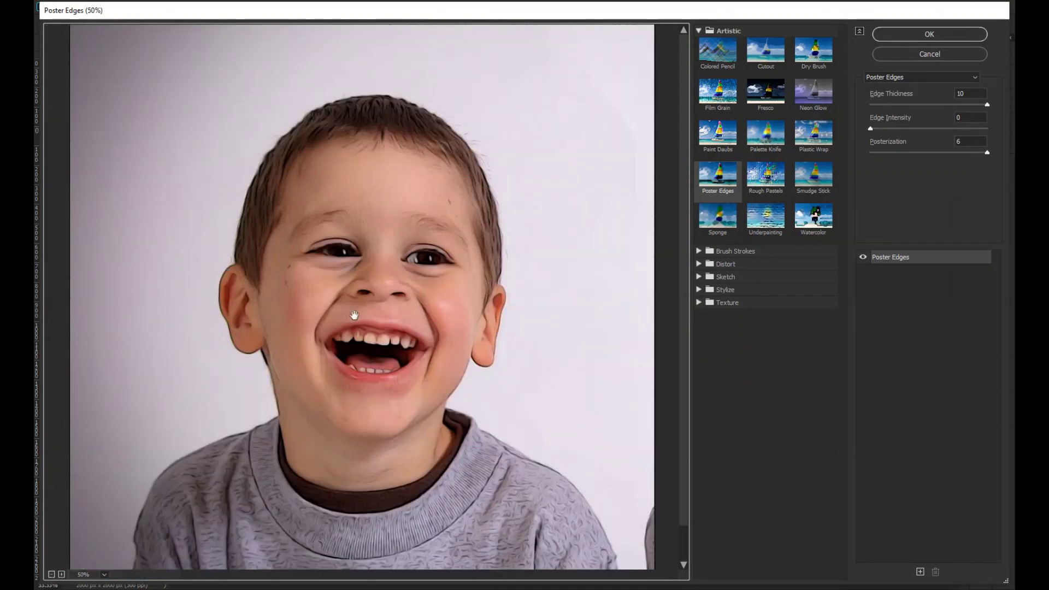
pyautogui.click(51, 574)
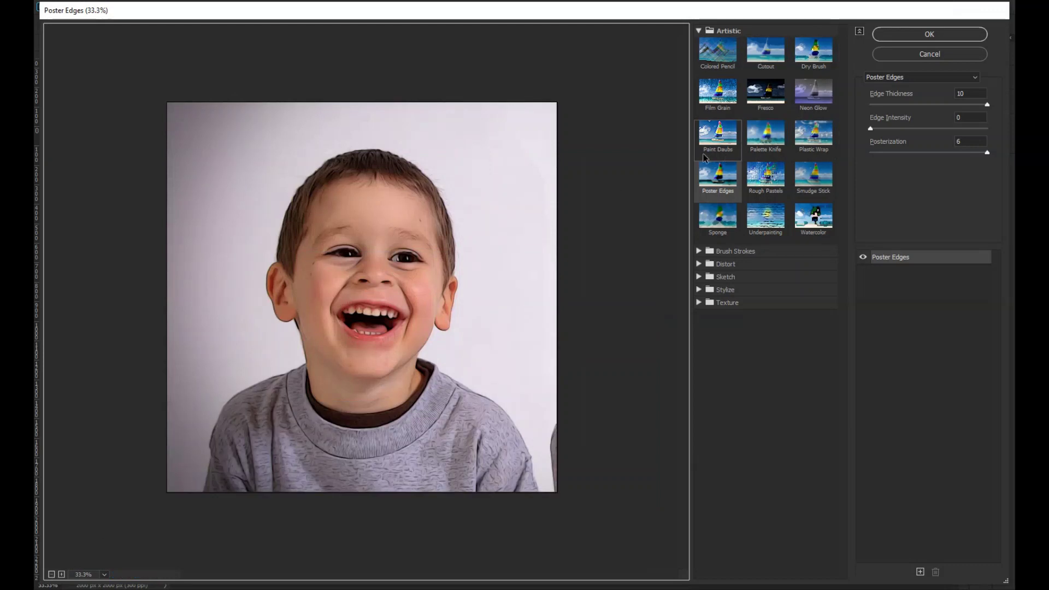
pyautogui.click(722, 186)
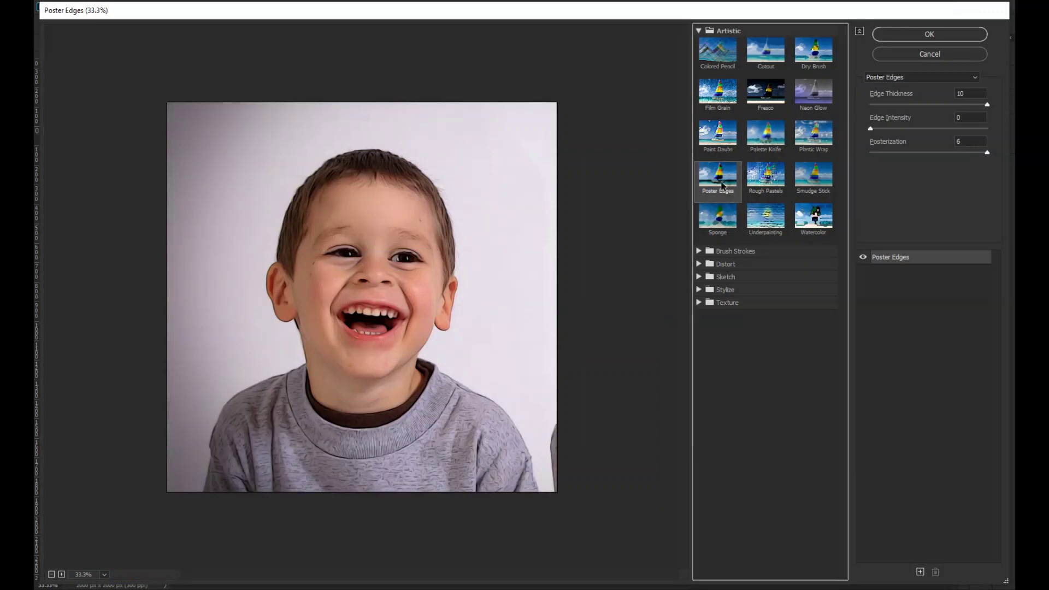
pyautogui.click(731, 49)
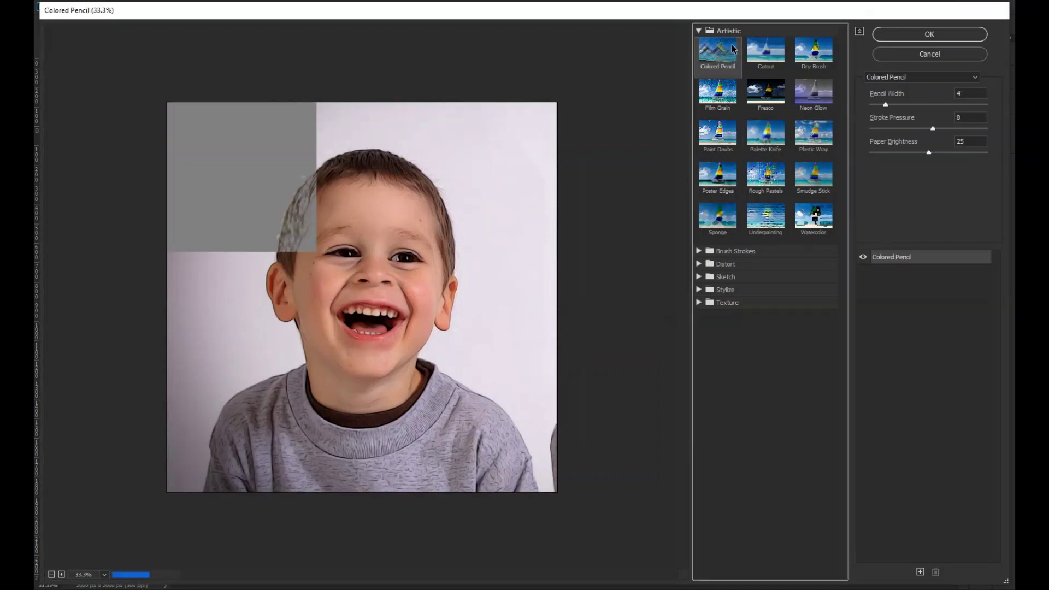
pyautogui.click(726, 181)
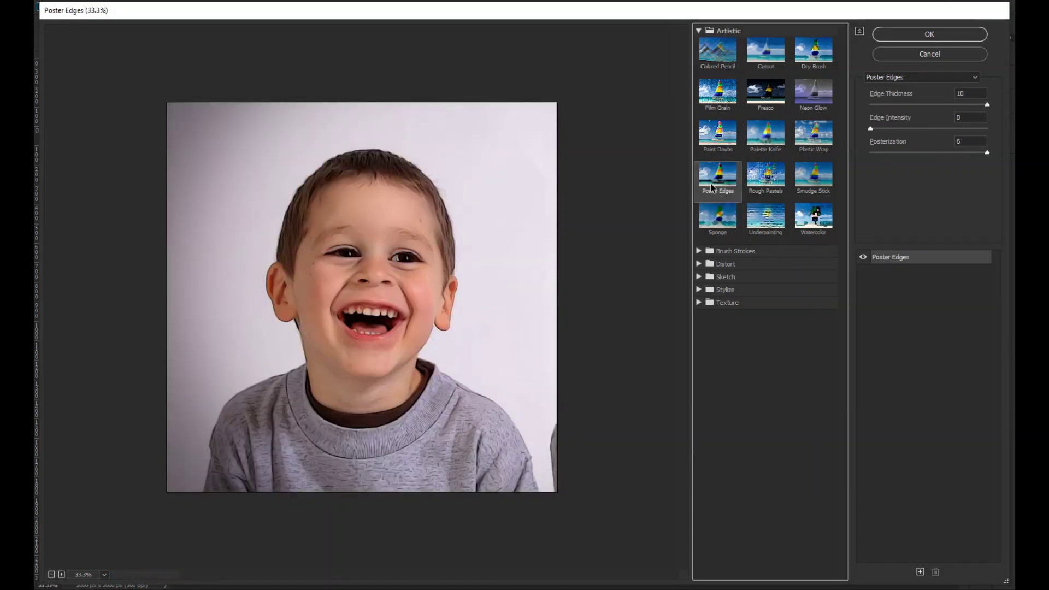
# Apply Poster Edges with Edge Thickness 10, Edge Intensity 0 and Posterization 6, comparing the preview with and without the effect
pyautogui.click(980, 93)
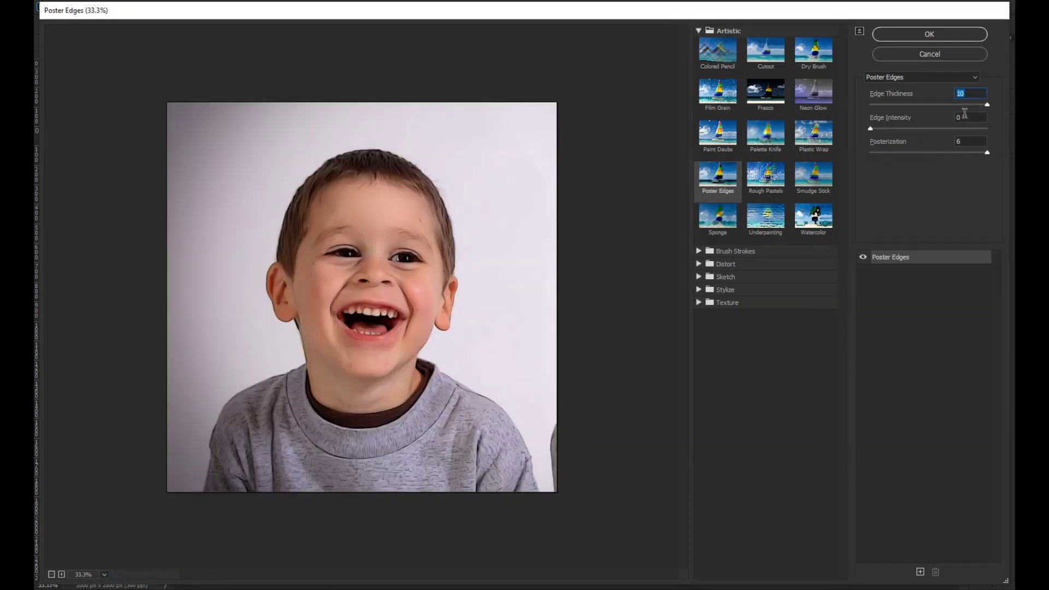
pyautogui.click(964, 114)
pyautogui.click(979, 140)
pyautogui.press('Down')
pyautogui.click(862, 257)
pyautogui.click(863, 257)
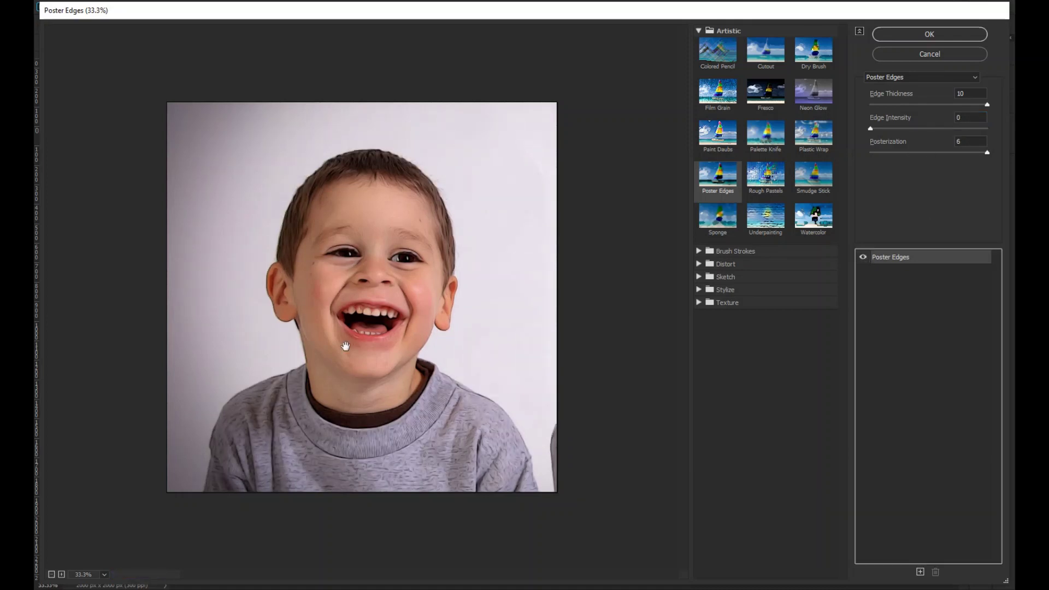
pyautogui.click(917, 37)
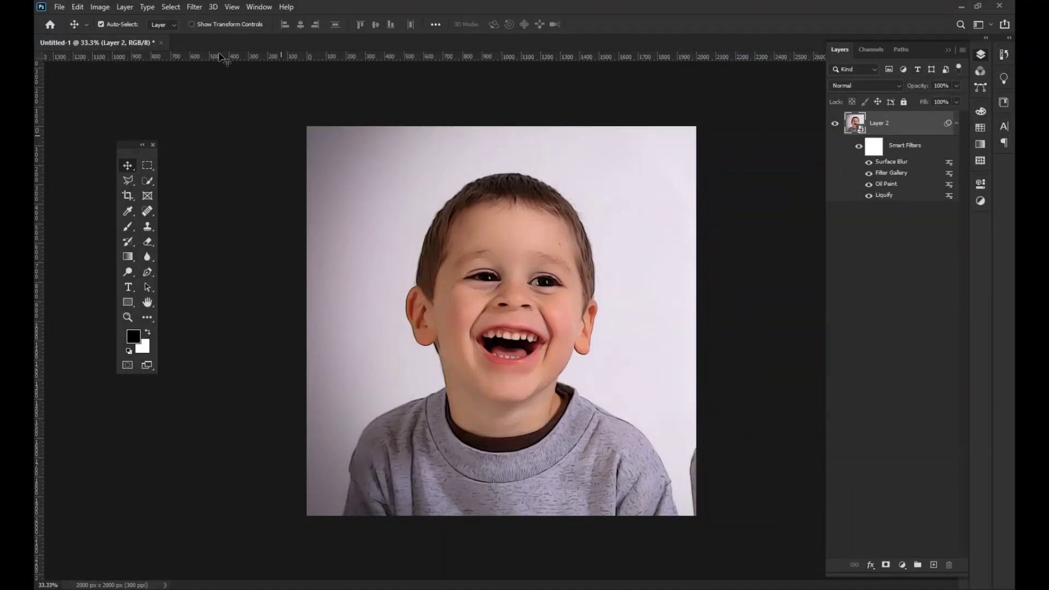
# Add a second Oil Paint filter above Surface Blur with Stylization 5.0, Cleanliness 3.0, Scale 0.1 and Bristle Detail 0.0
pyautogui.click(213, 7)
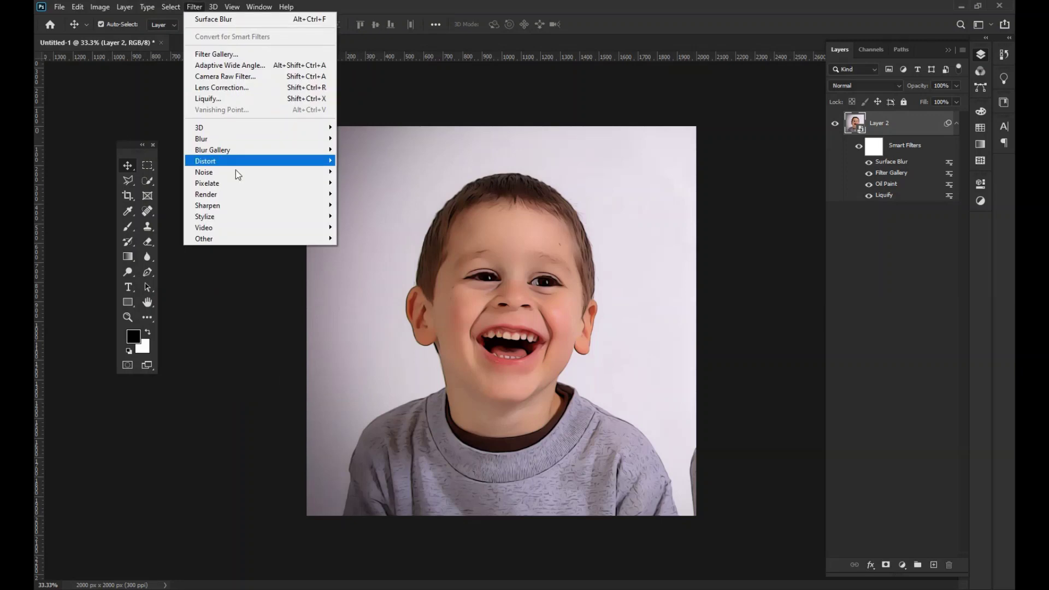
pyautogui.moveTo(246, 217)
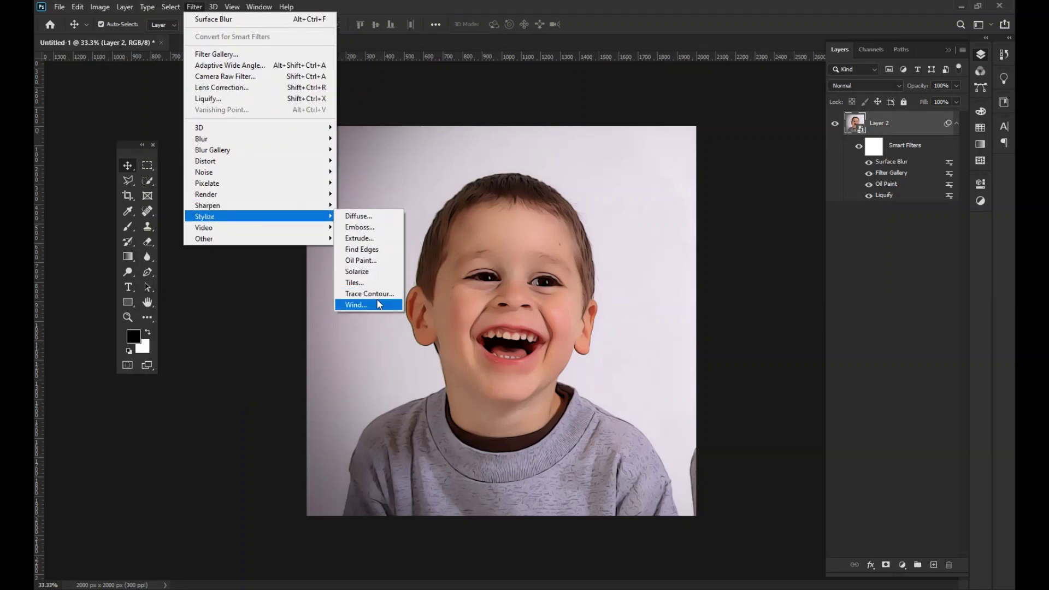
pyautogui.click(377, 261)
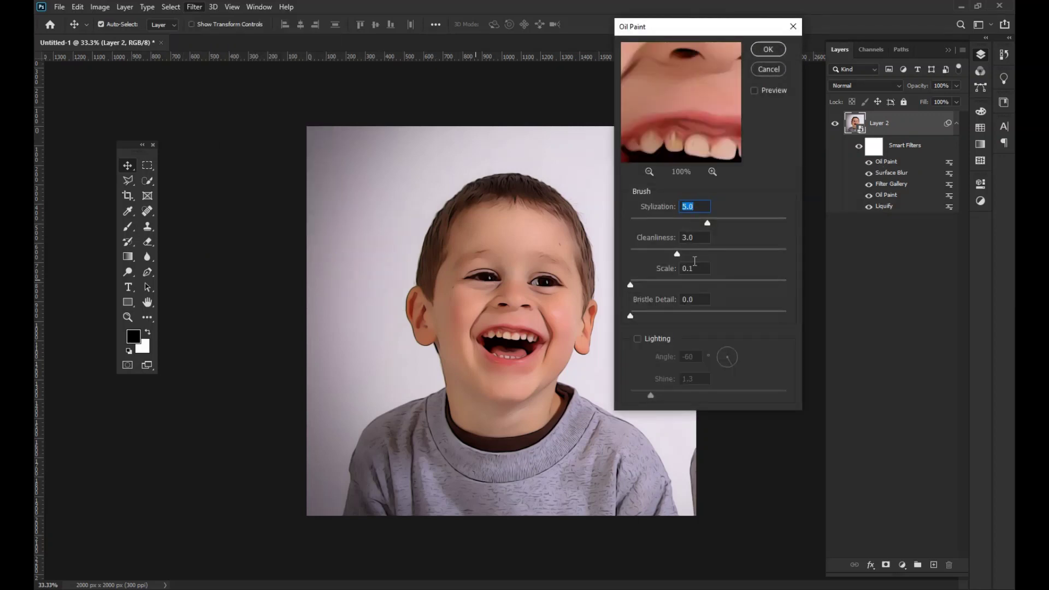
pyautogui.press('Tab')
pyautogui.press('Tab')
pyautogui.click(769, 50)
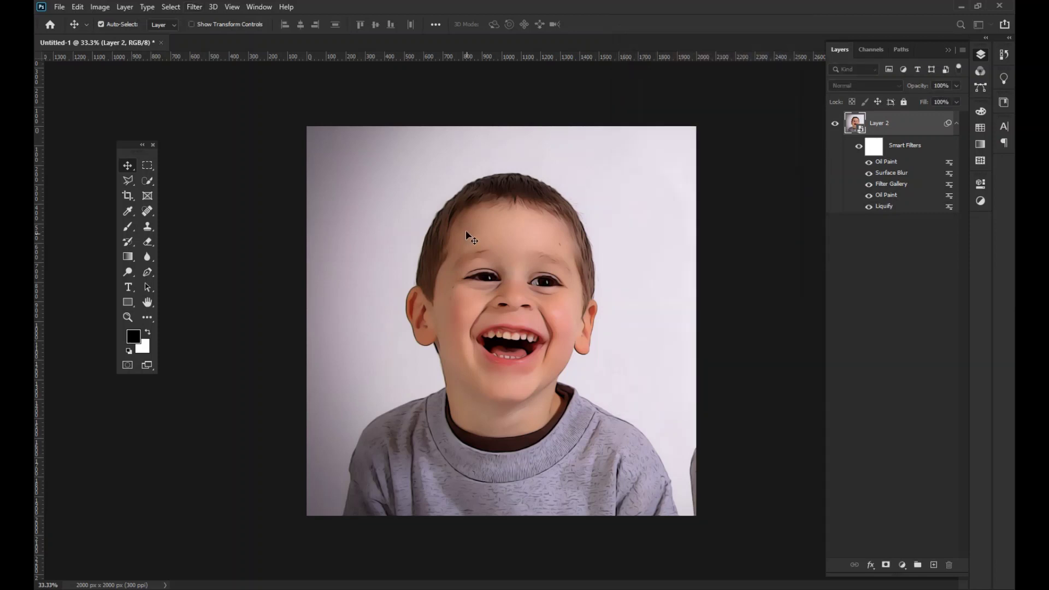
pyautogui.click(195, 6)
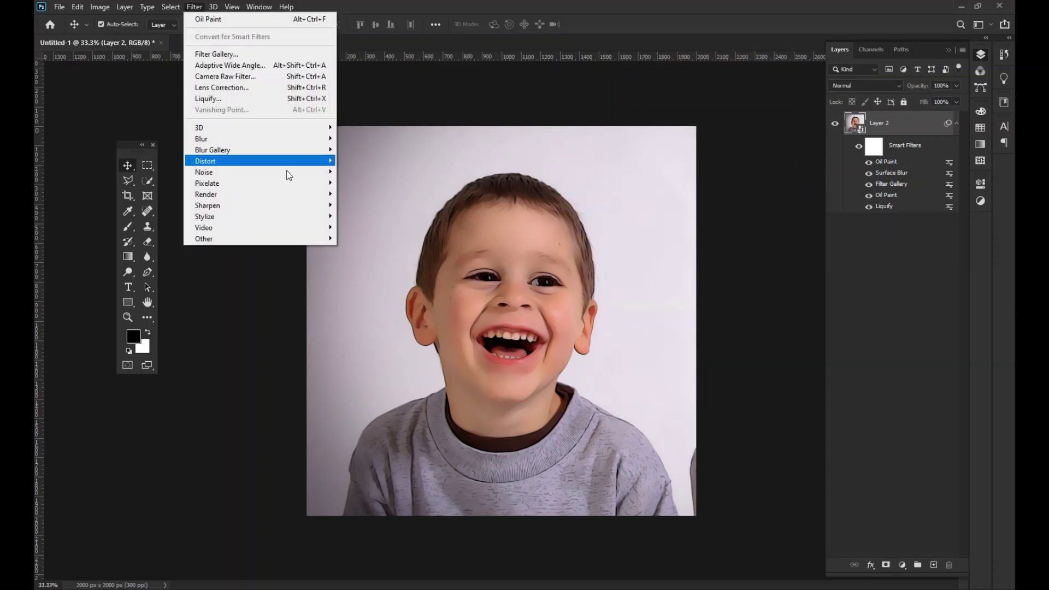
pyautogui.moveTo(309, 210)
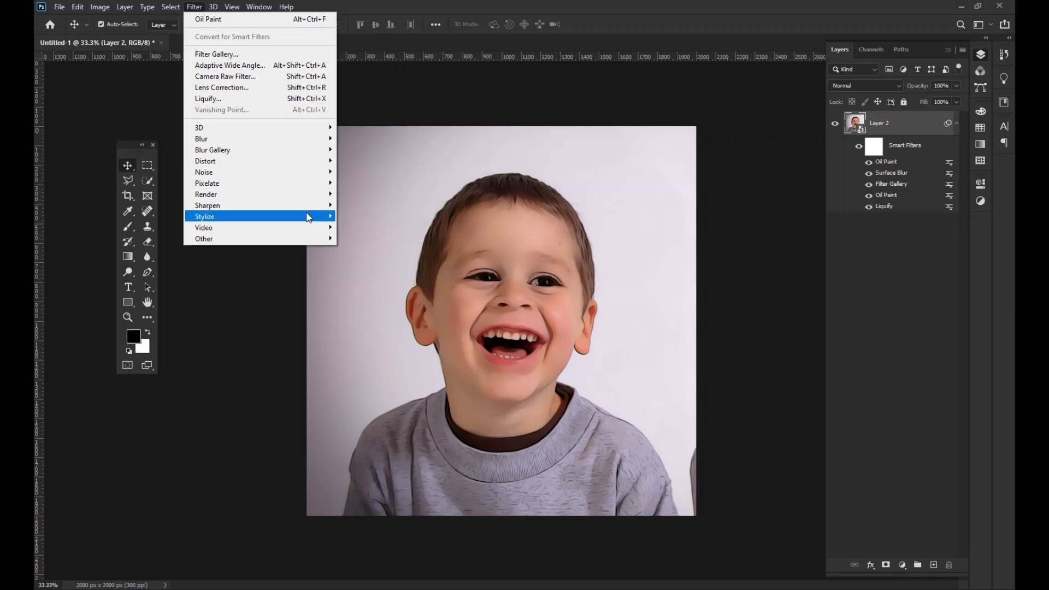
pyautogui.moveTo(315, 143)
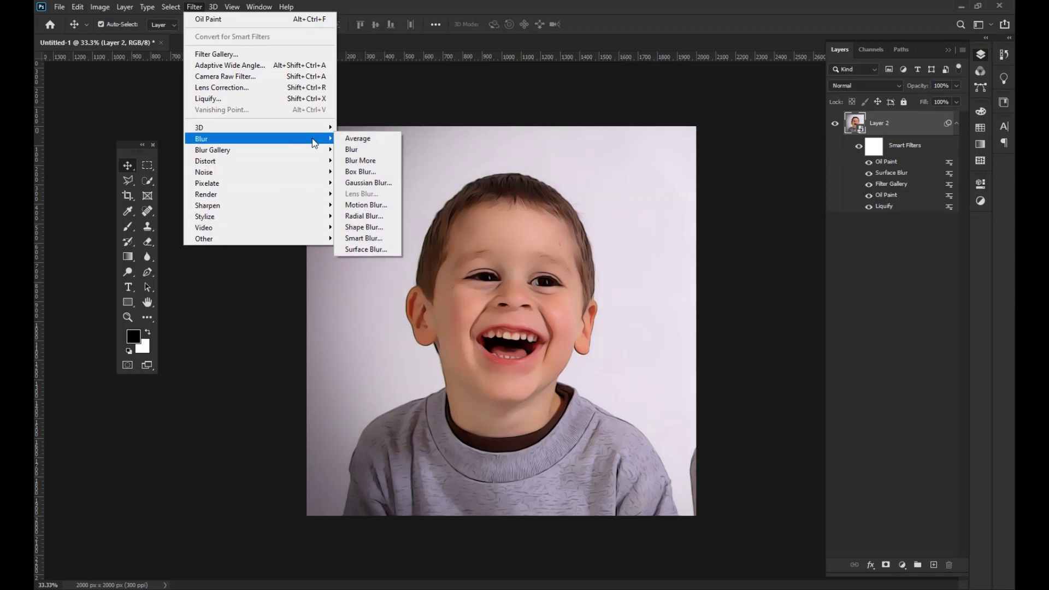
pyautogui.click(364, 238)
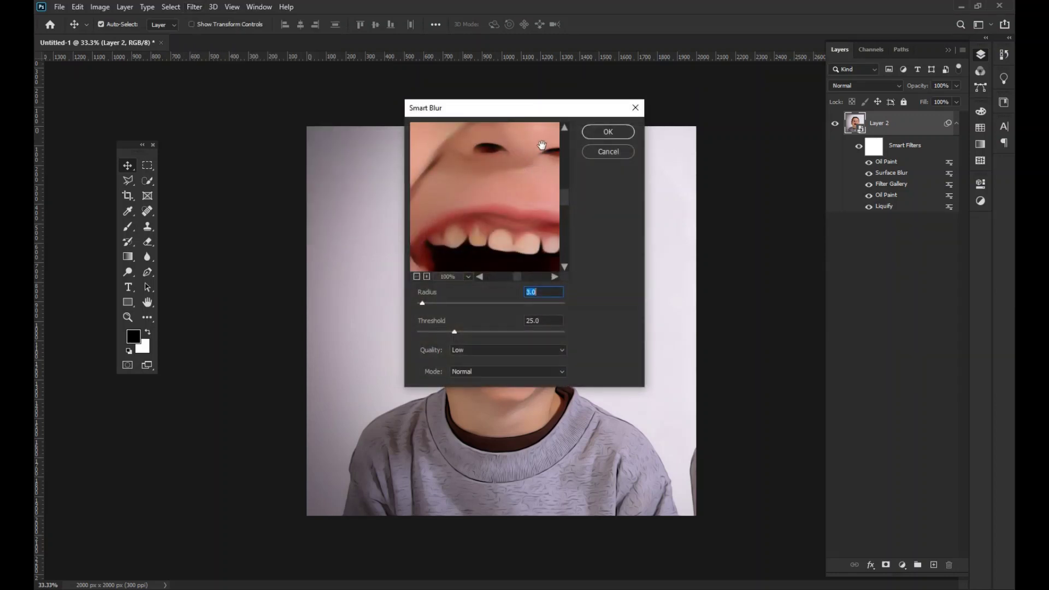
pyautogui.moveTo(540, 116); pyautogui.dragTo(625, 95)
pyautogui.click(692, 131)
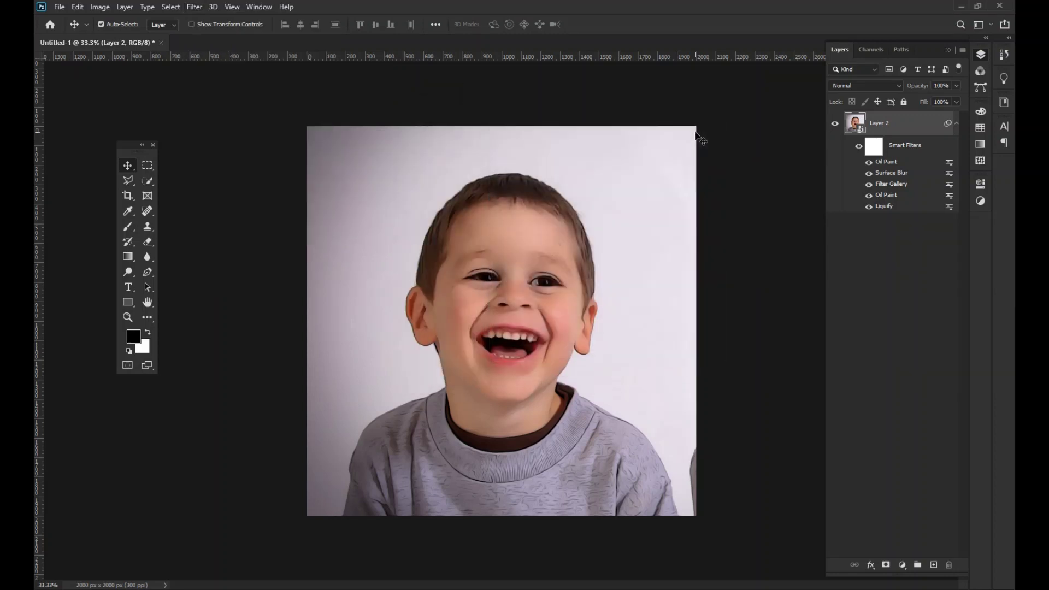
# Apply an Unsharp Mask filter to Layer 2 with Amount 150%, Radius 8.0 pixels and Threshold 8 levels
pyautogui.click(195, 7)
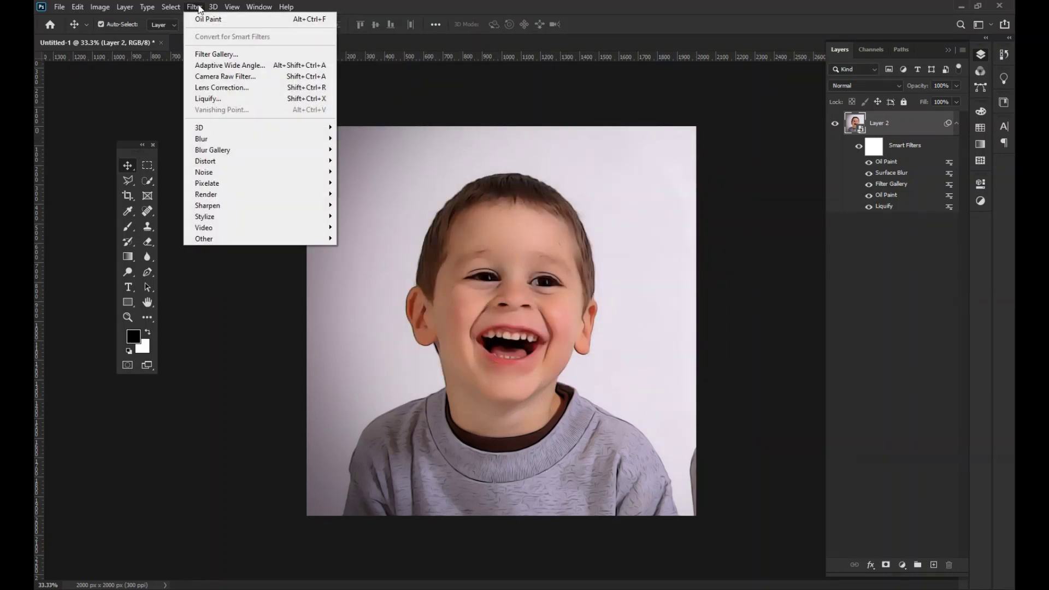
pyautogui.moveTo(261, 205)
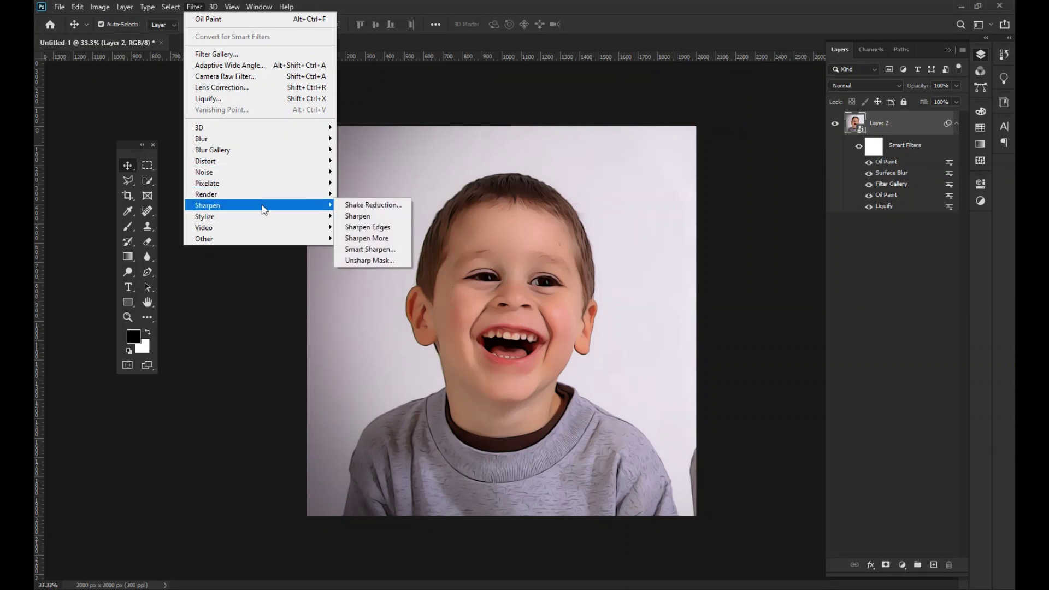
pyautogui.click(383, 260)
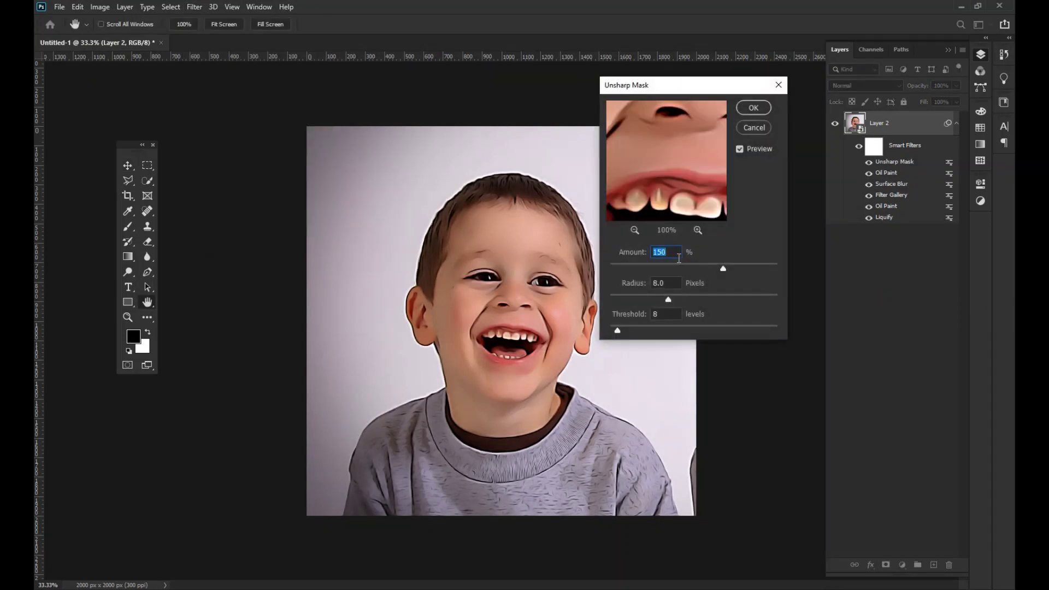
pyautogui.click(672, 284)
pyautogui.click(753, 107)
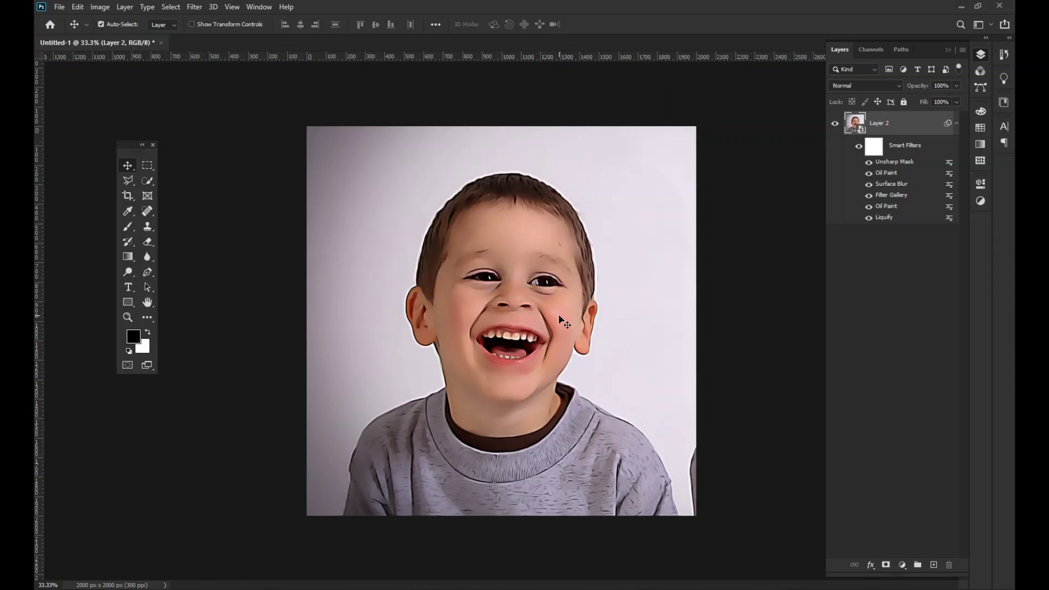
# Apply a Smart Sharpen filter to Layer 2 with Amount 150%, Radius 1.5 px, Reduce Noise 100% and Gaussian Blur removal
pyautogui.click(194, 7)
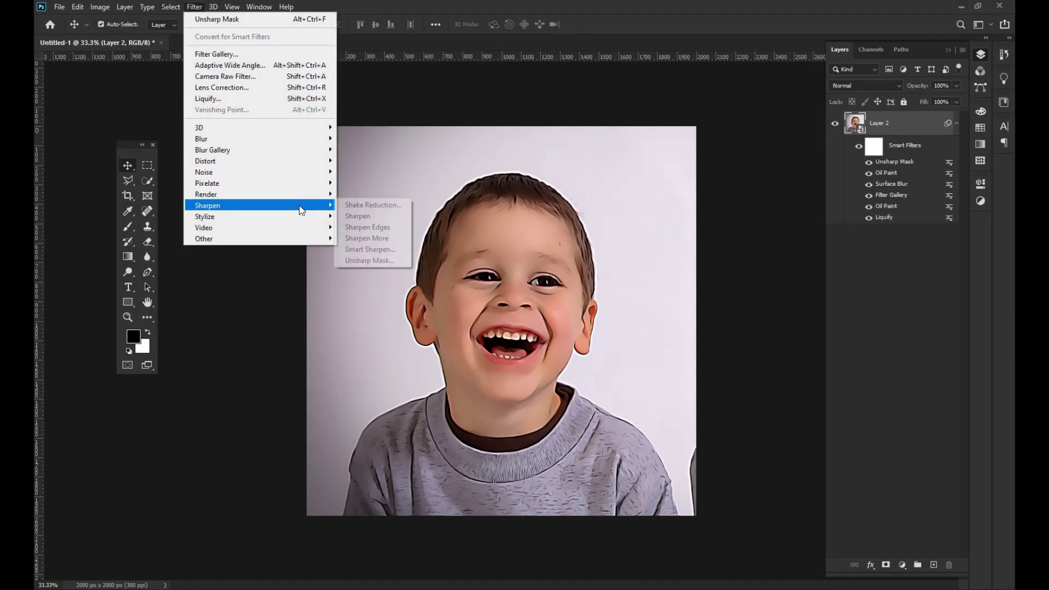
pyautogui.click(369, 249)
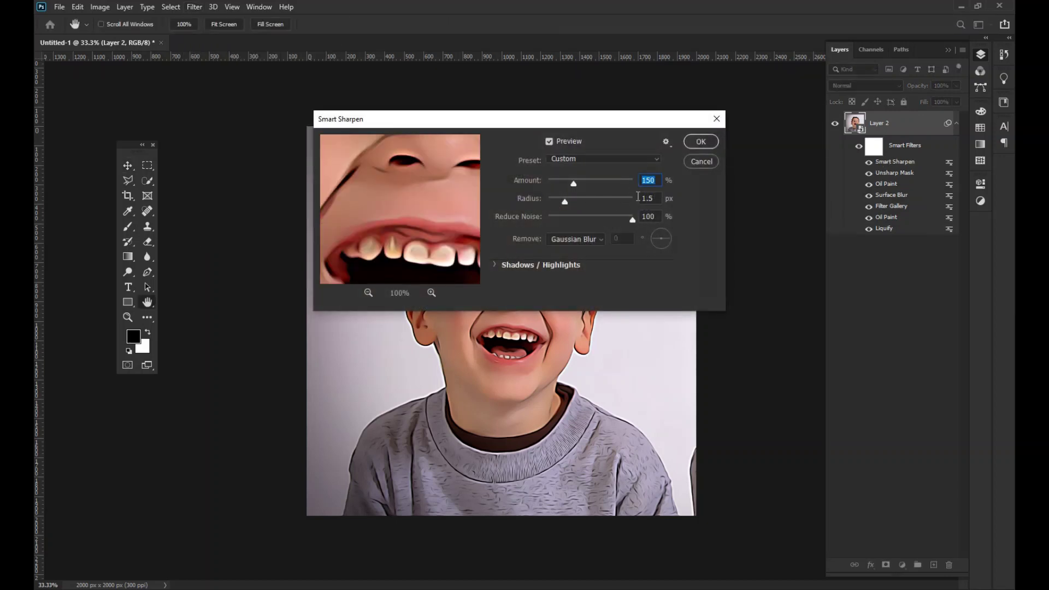
pyautogui.click(654, 199)
pyautogui.click(656, 217)
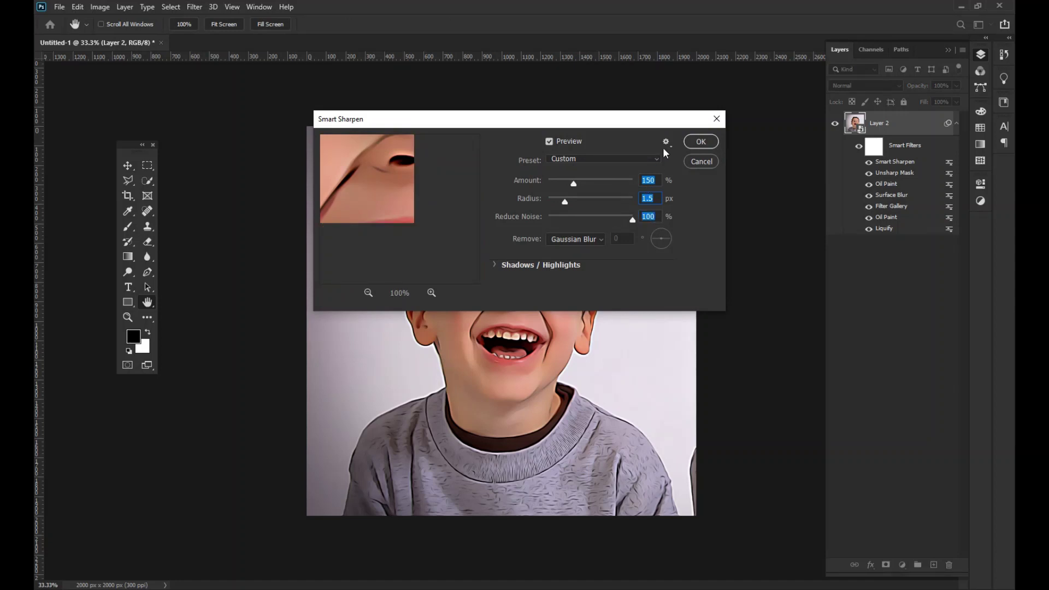
pyautogui.click(691, 141)
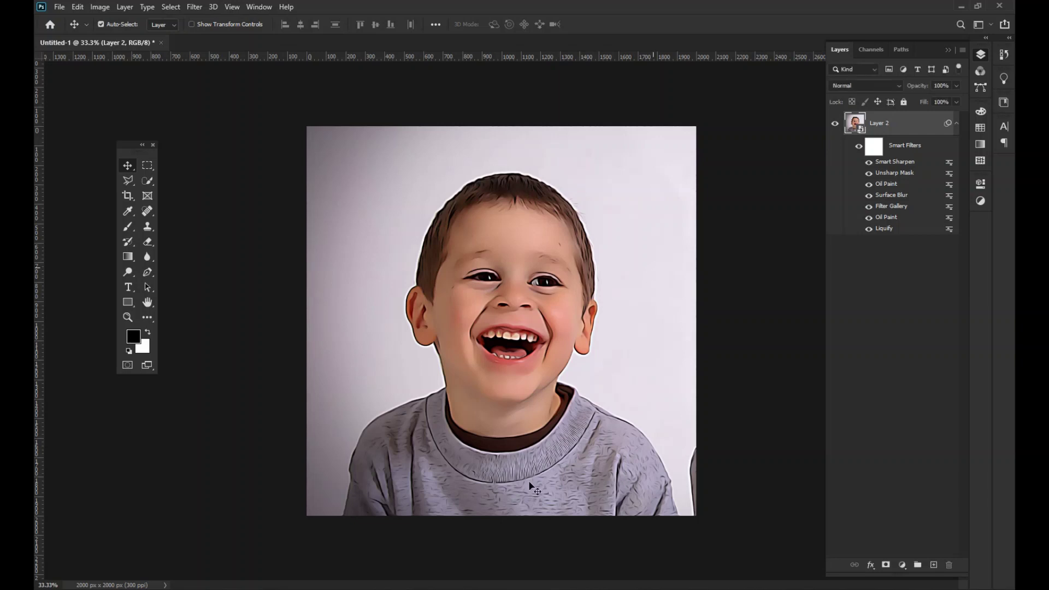
# Duplicate Layer 2 with its smart filters collapsed and apply a Gaussian Blur of 20.0 pixels to the copy
pyautogui.click(955, 124)
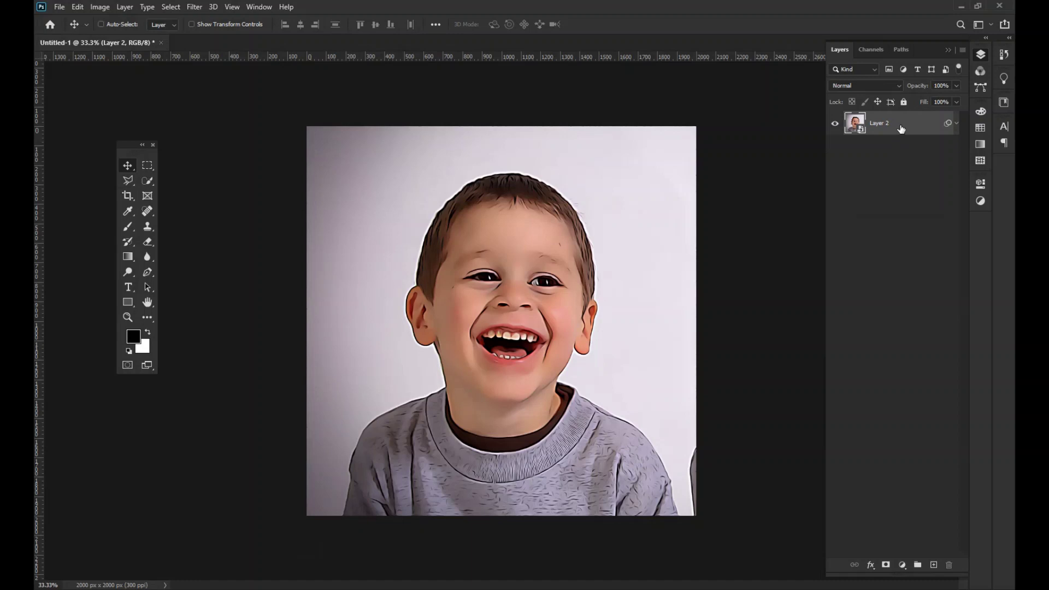
pyautogui.hotkey('ctrl', 'j')
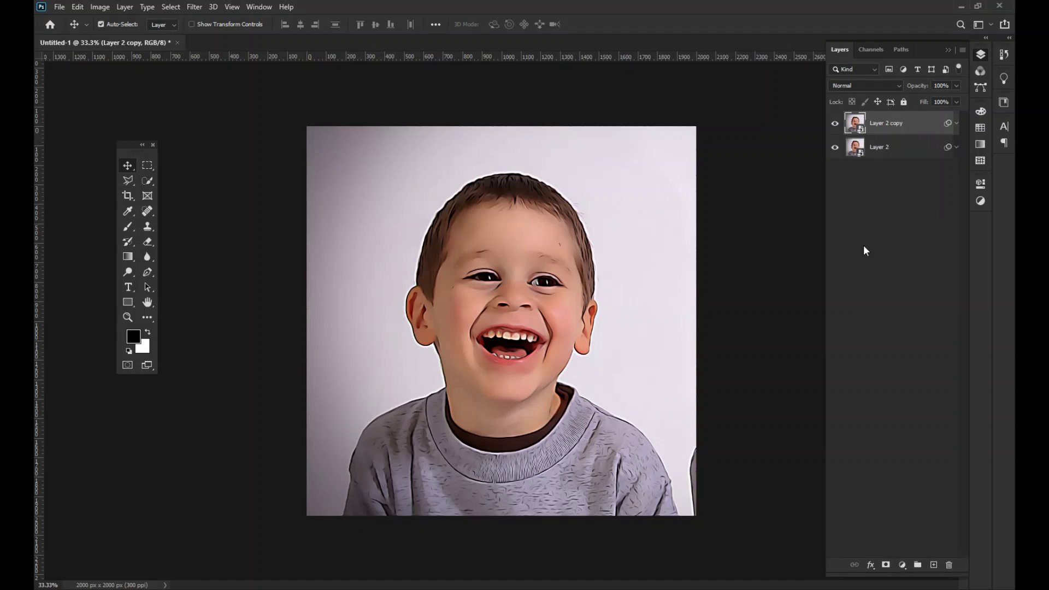
pyautogui.click(194, 8)
pyautogui.moveTo(265, 135)
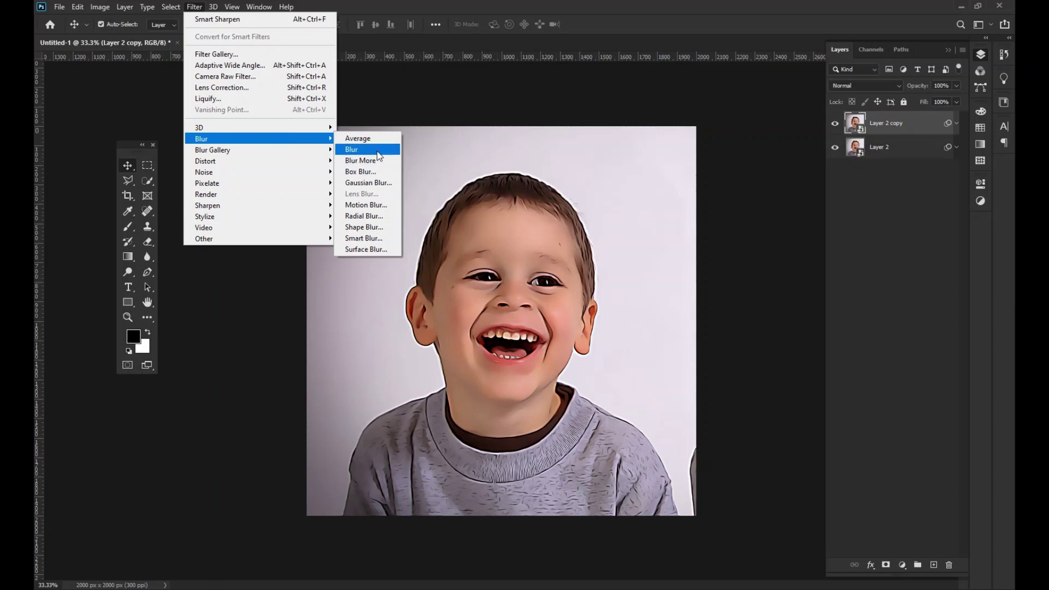
pyautogui.click(369, 183)
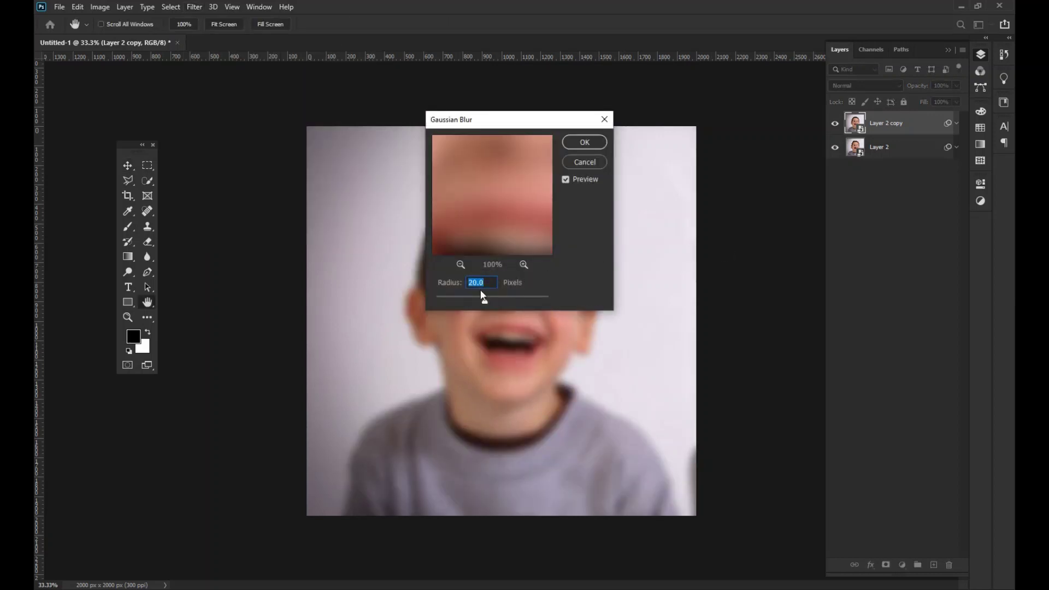
pyautogui.click(584, 142)
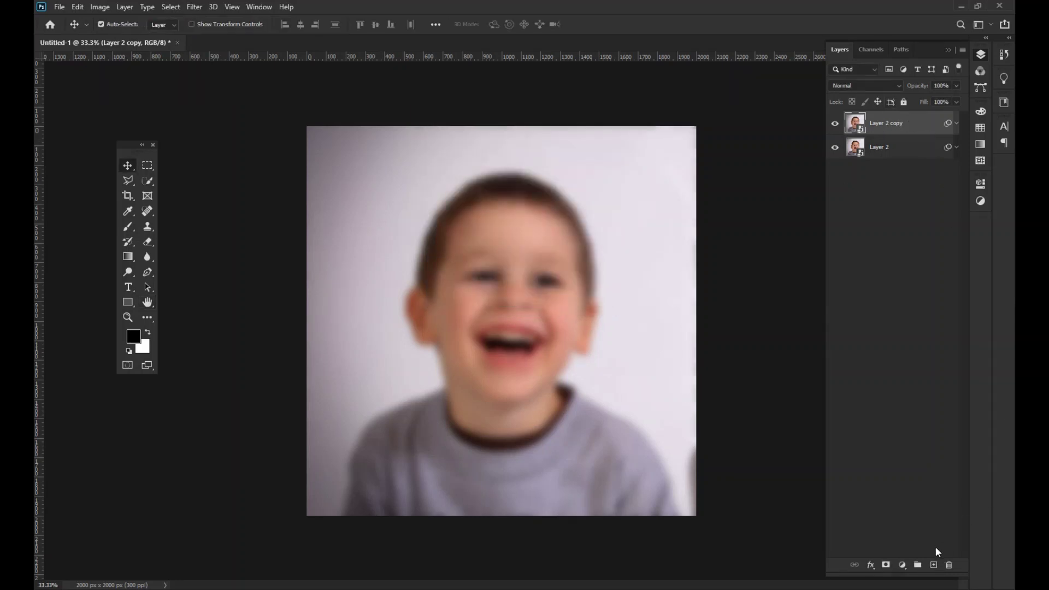
# Add an Invert and a default Black & White adjustment layer, both clipped to the blurred Layer 2 copy
pyautogui.click(903, 565)
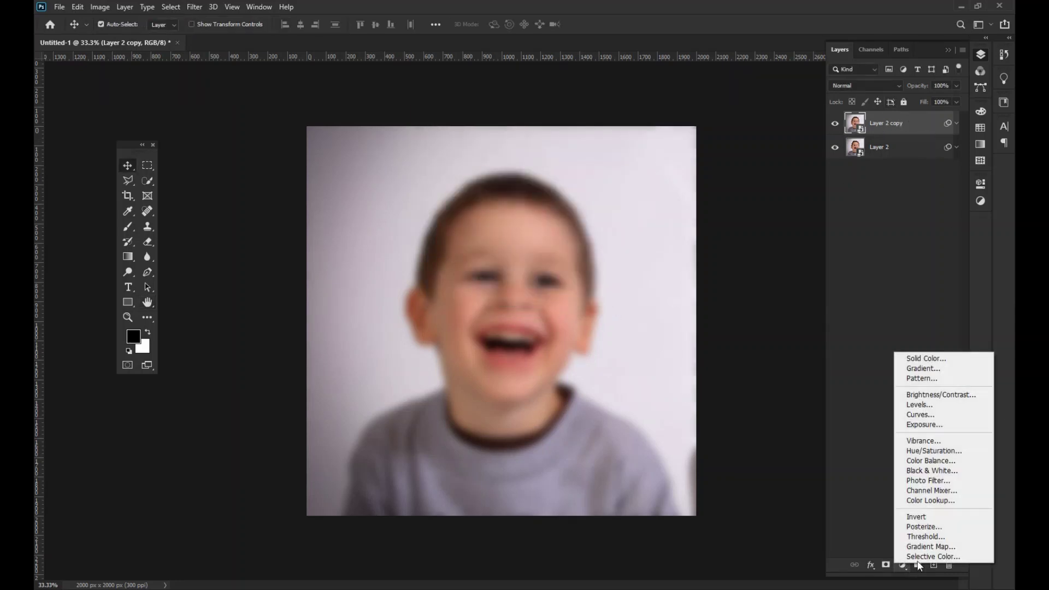
pyautogui.click(916, 516)
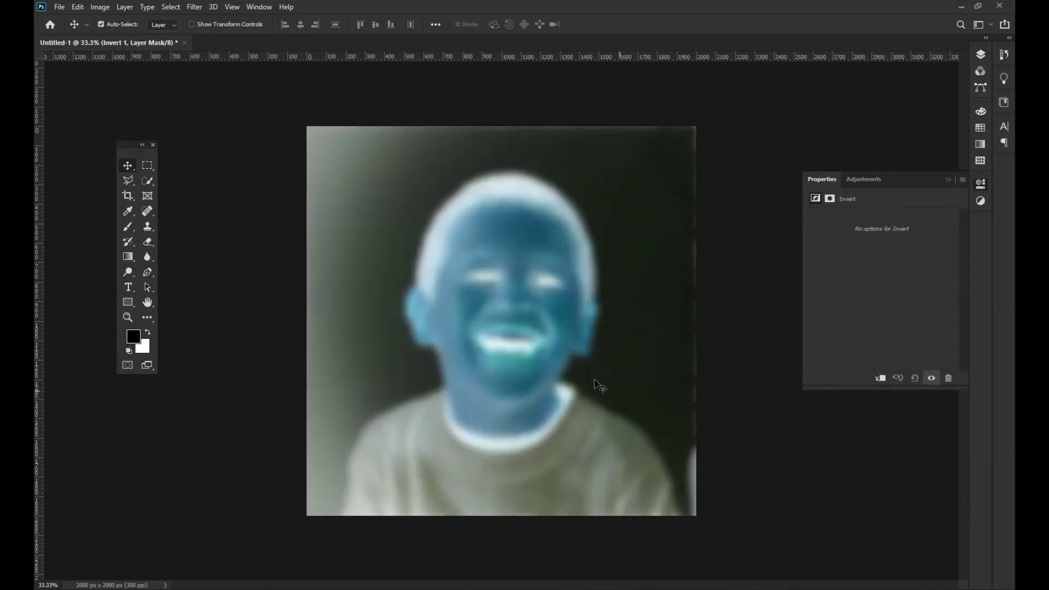
pyautogui.click(980, 54)
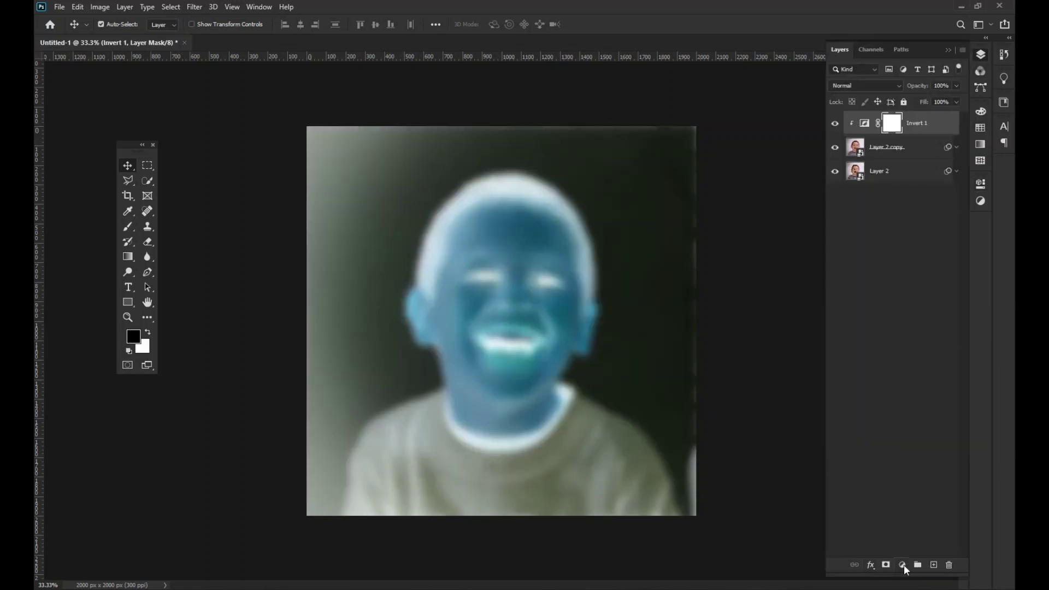
pyautogui.click(904, 565)
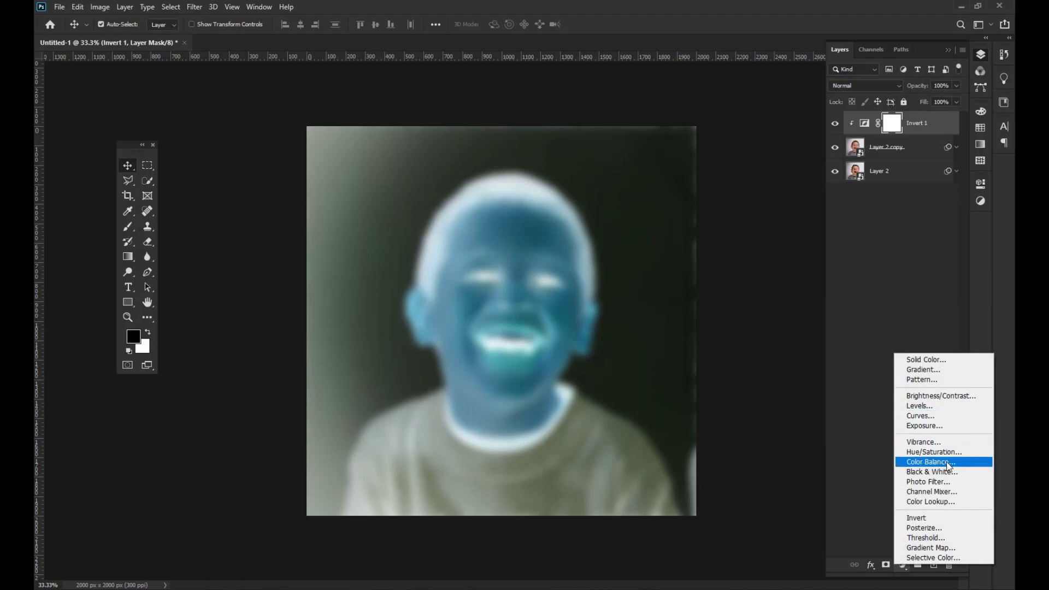
pyautogui.click(932, 471)
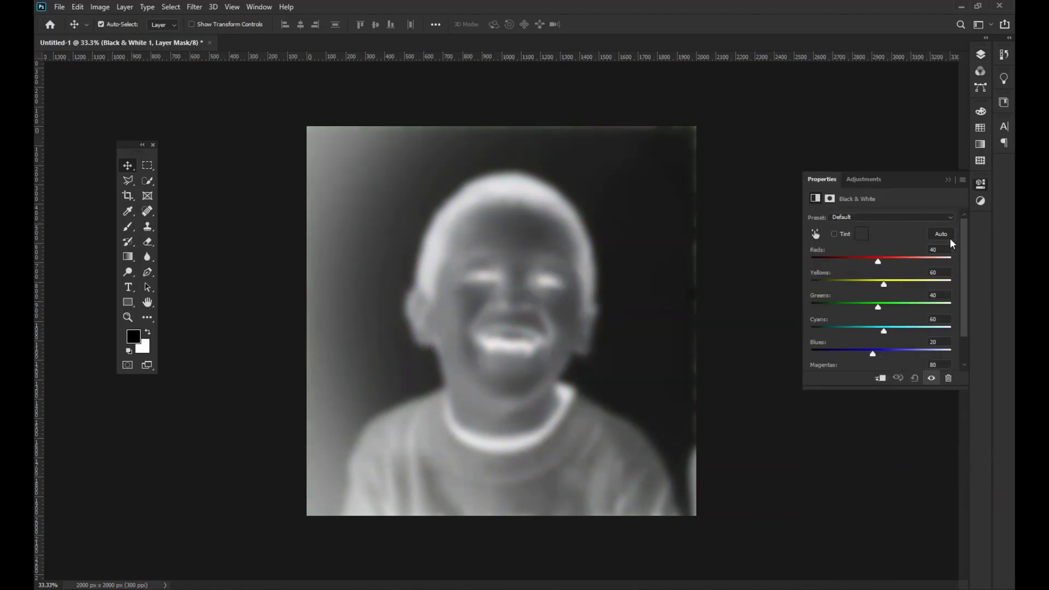
pyautogui.click(947, 179)
pyautogui.click(980, 56)
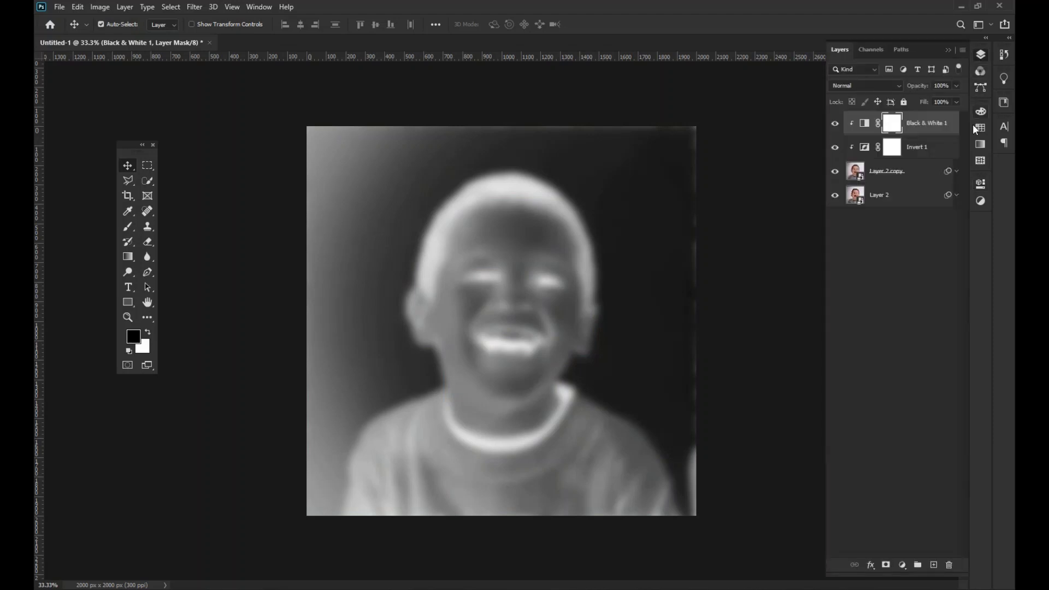
# Group the Black & White, Invert and Layer 2 copy layers and name the group Tone
pyautogui.keyDown('shift'); pyautogui.click(900, 173); pyautogui.keyUp('shift')
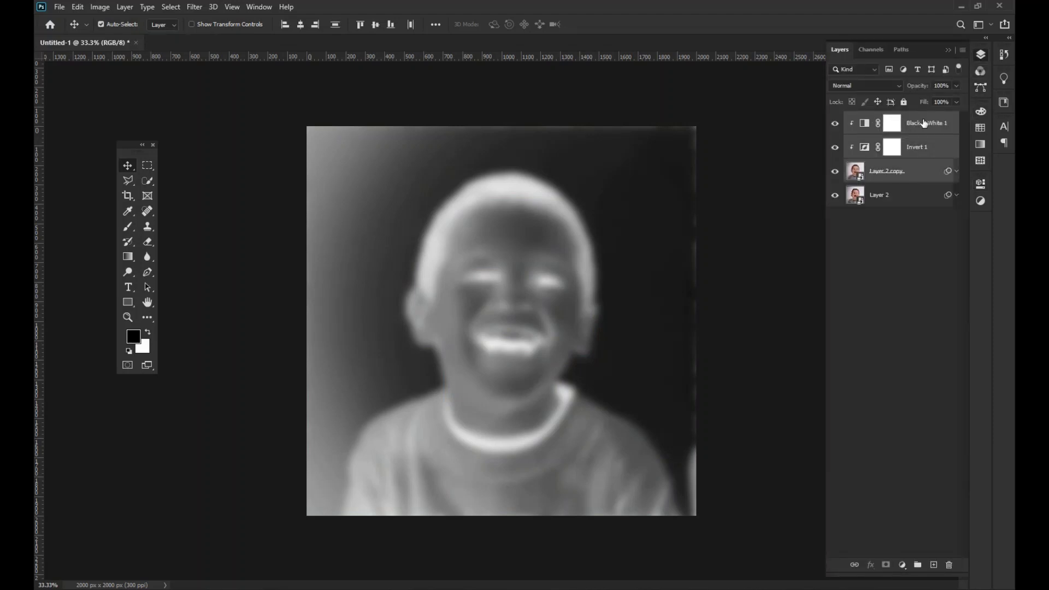
pyautogui.press('ctrl')
pyautogui.hotkey('ctrl', 'g')
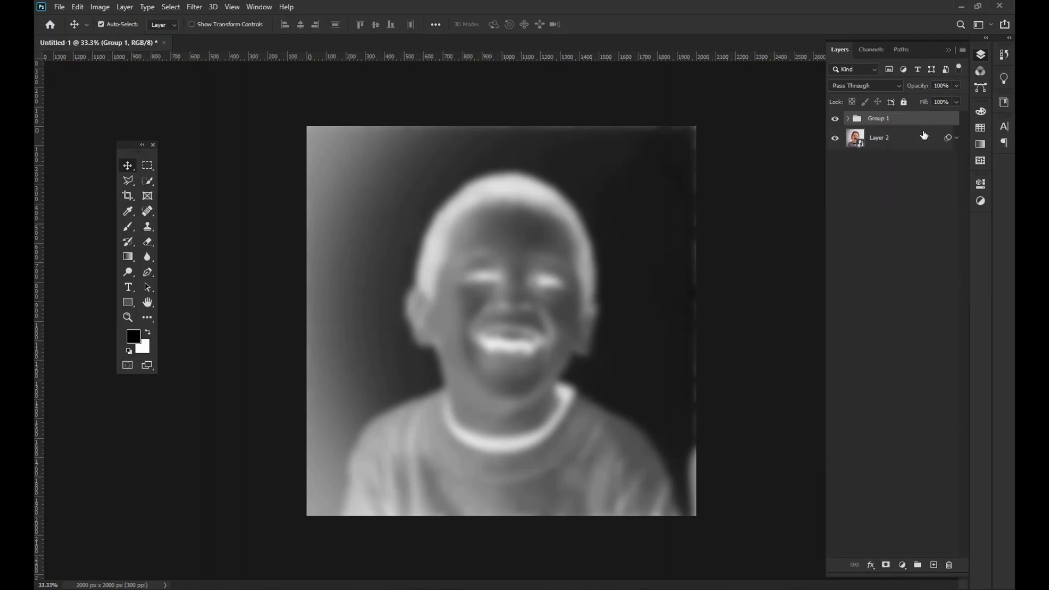
pyautogui.doubleClick(890, 118)
pyautogui.write('Tone')
pyautogui.press('Return')
# Set the Tone group to Multiply blending at 30% opacity and compare the portrait with and without it
pyautogui.click(896, 86)
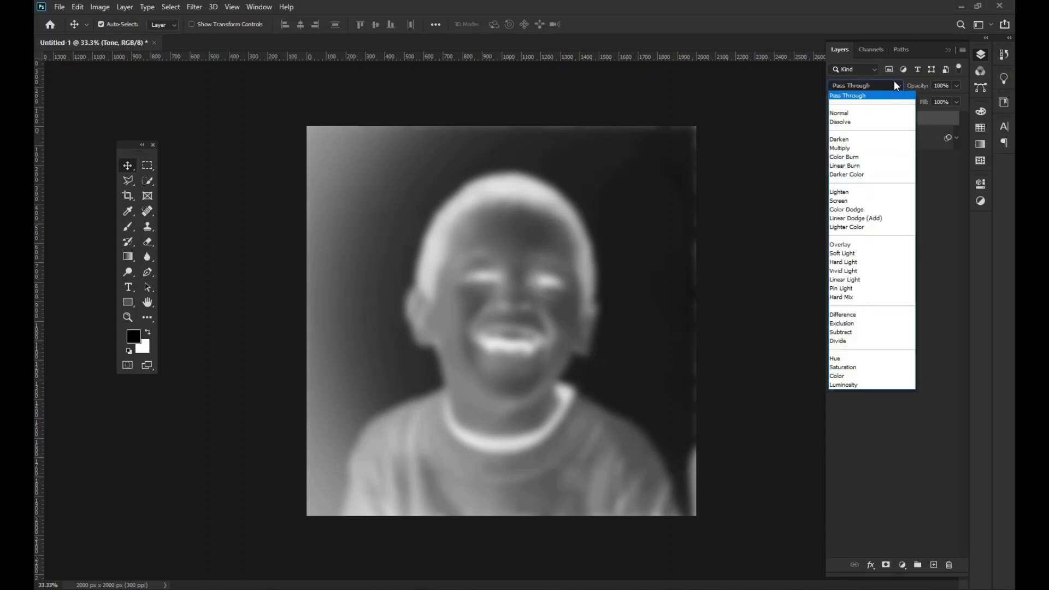
pyautogui.click(847, 149)
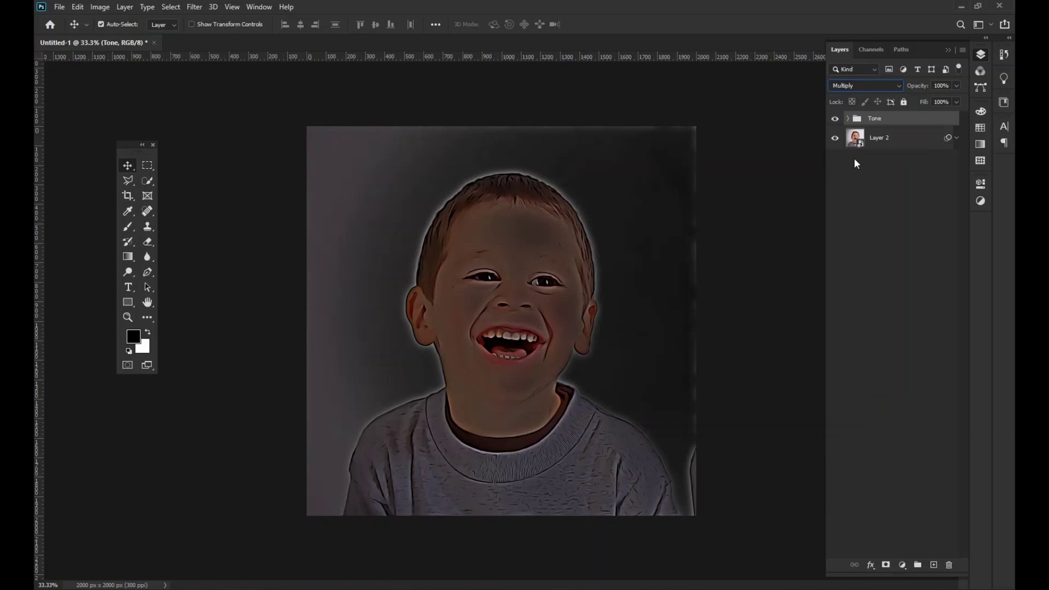
pyautogui.click(956, 86)
pyautogui.moveTo(930, 101); pyautogui.dragTo(920, 100)
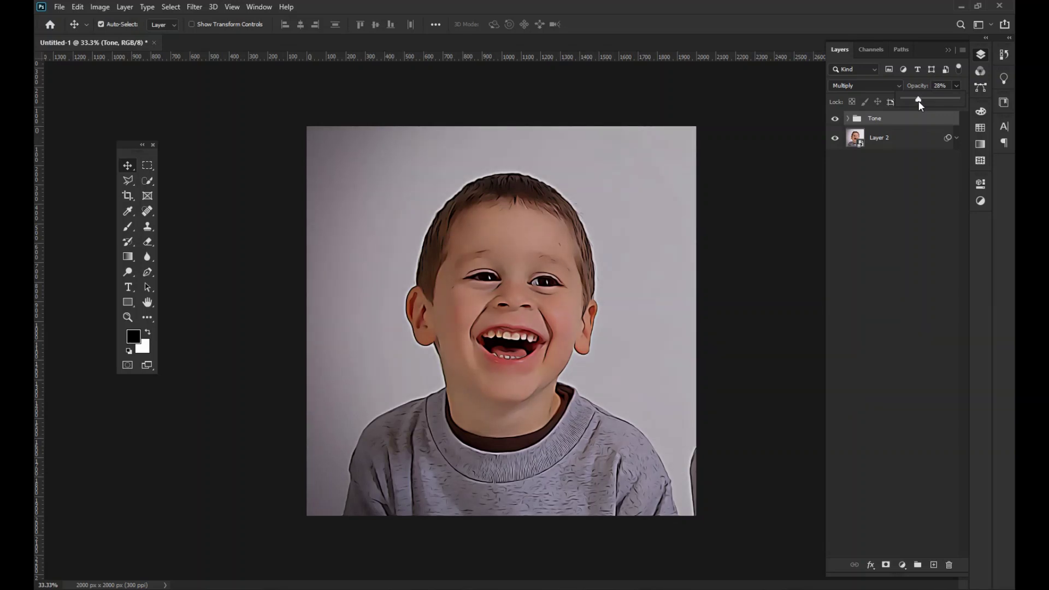
pyautogui.click(947, 89)
pyautogui.press('Up')
pyautogui.click(835, 119)
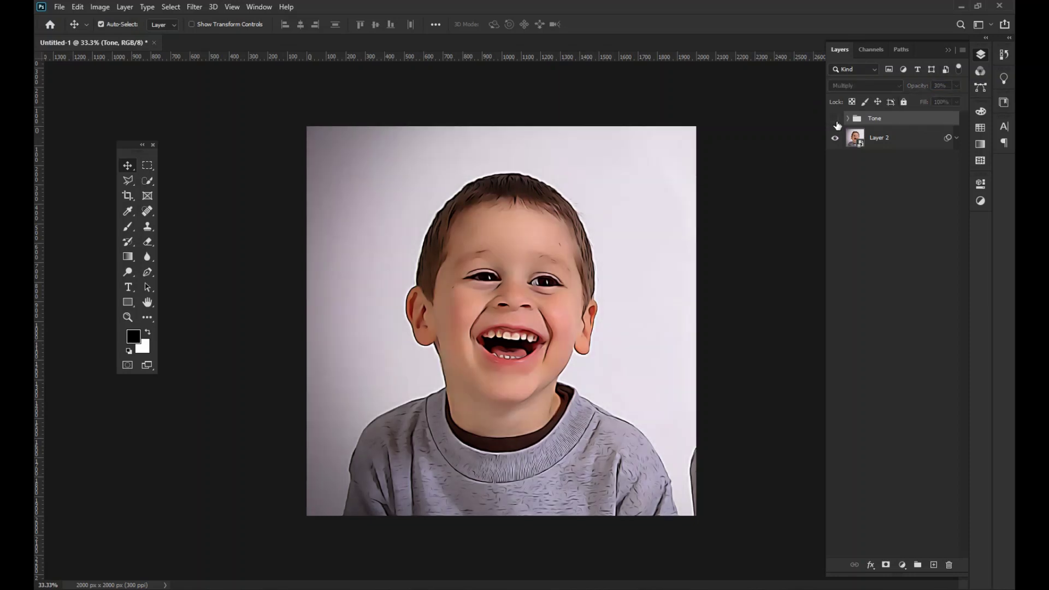
pyautogui.click(835, 119)
pyautogui.click(834, 119)
pyautogui.click(835, 119)
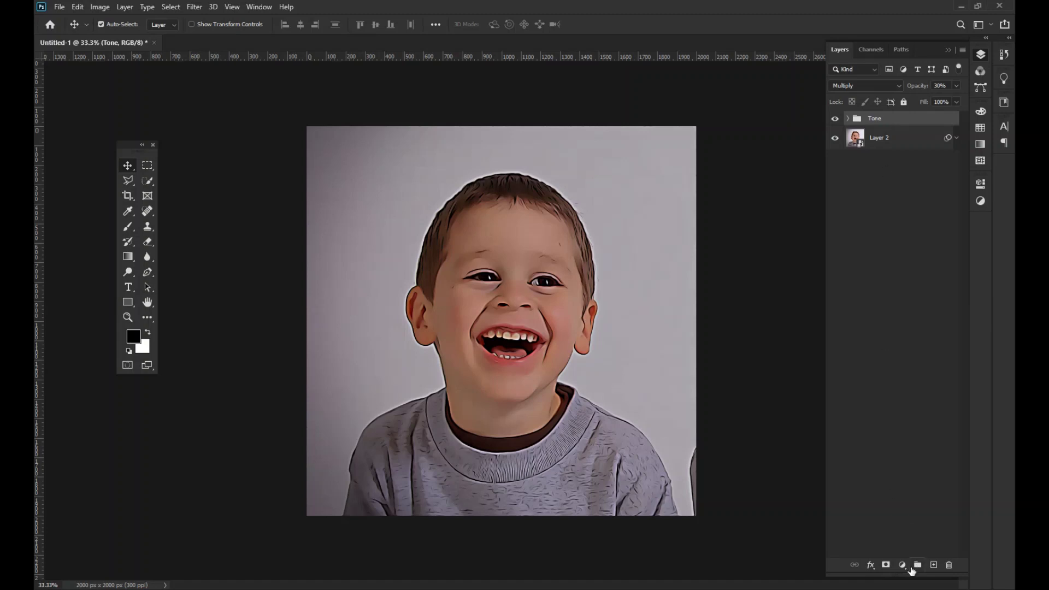
# Add a Selective Color adjustment layer above the Tone group and set Black to -100% for the Whites
pyautogui.click(903, 564)
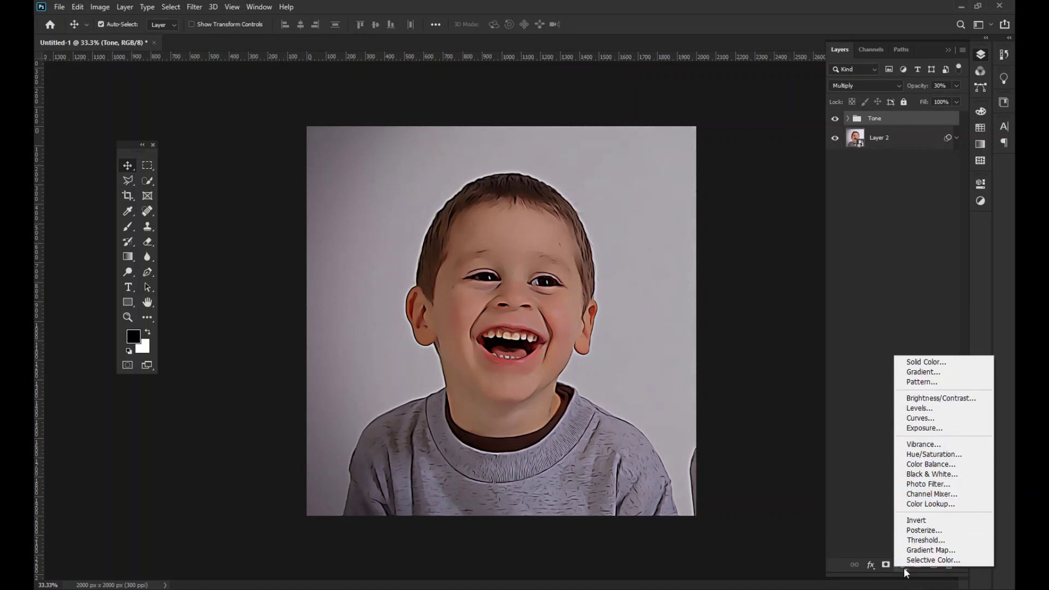
pyautogui.click(926, 559)
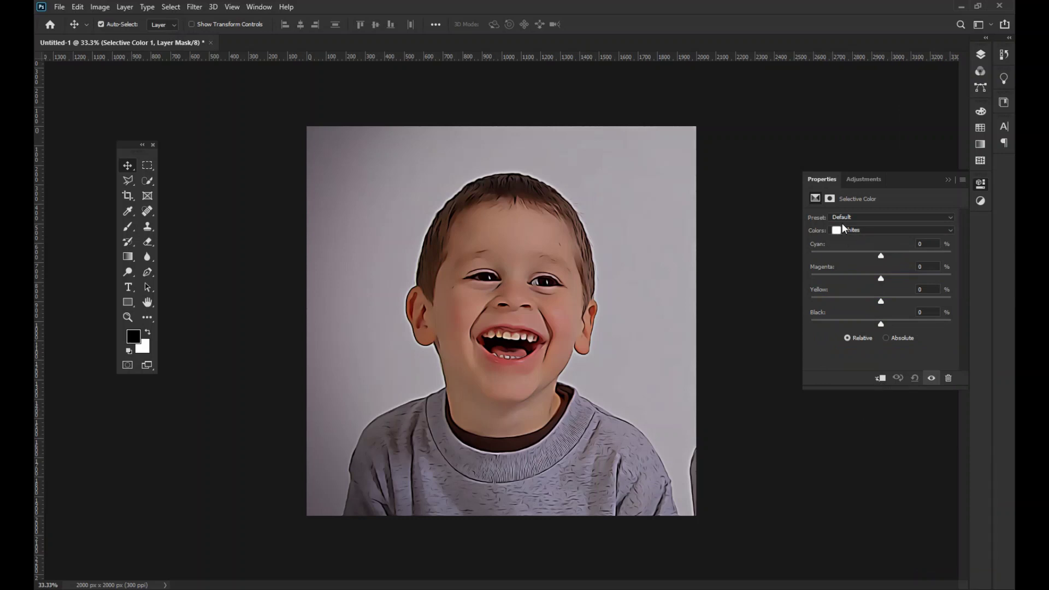
pyautogui.click(856, 231)
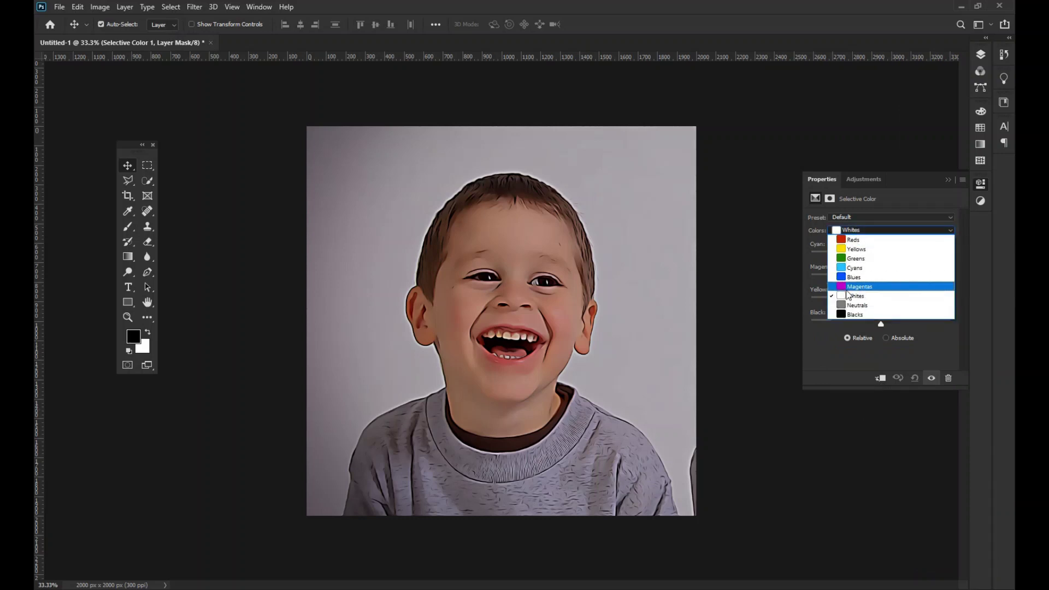
pyautogui.click(880, 292)
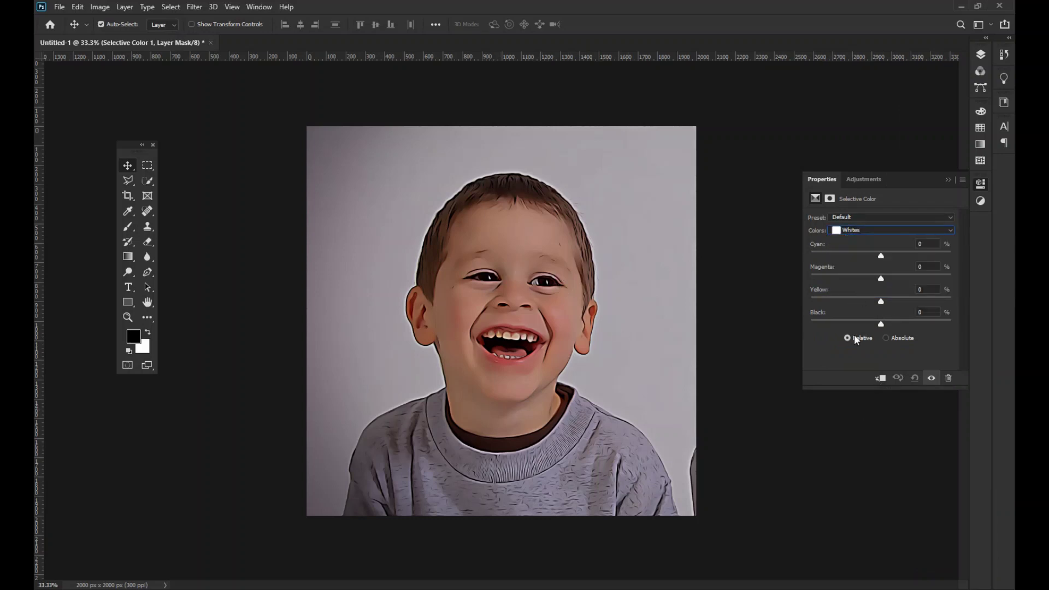
pyautogui.moveTo(880, 325); pyautogui.dragTo(753, 318)
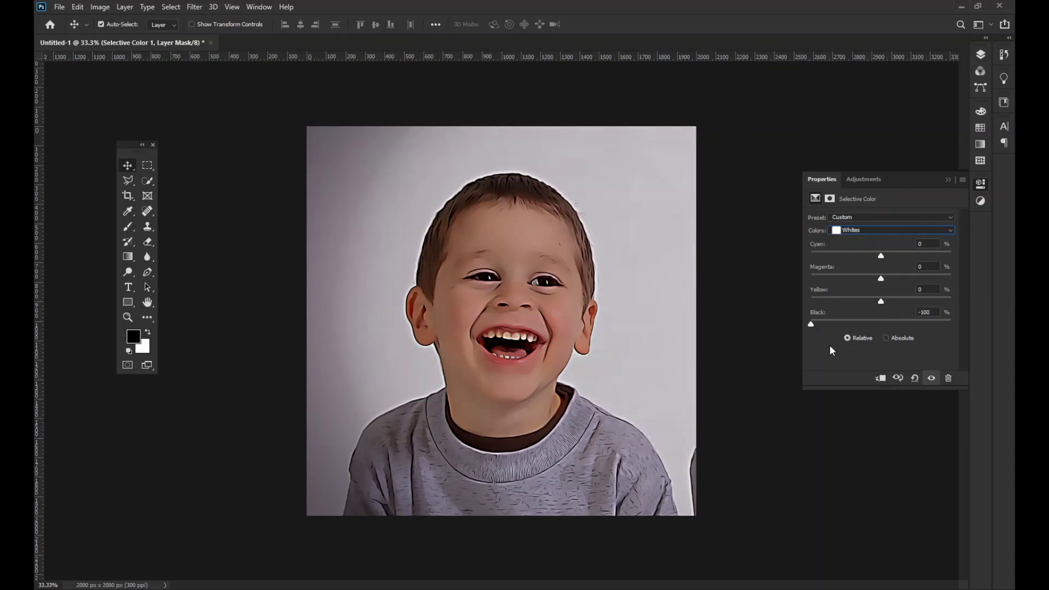
pyautogui.click(949, 180)
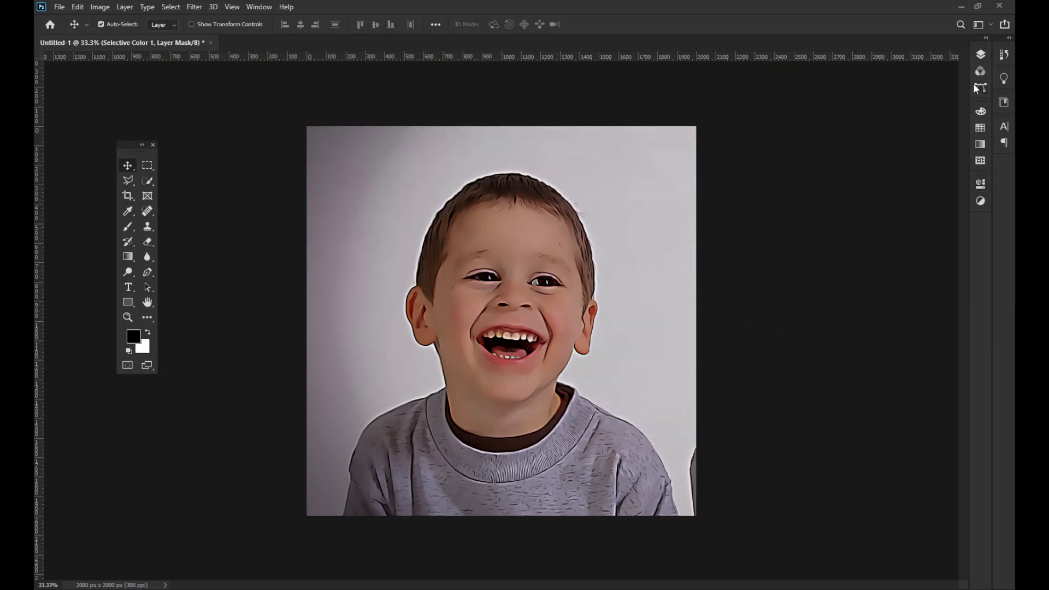
pyautogui.click(979, 55)
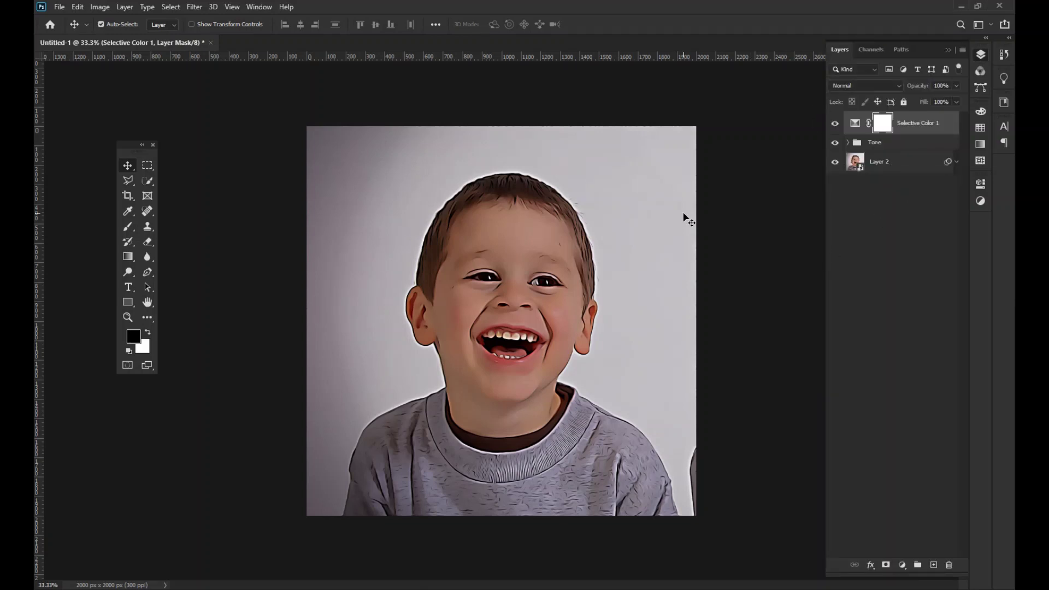
pyautogui.click(725, 212)
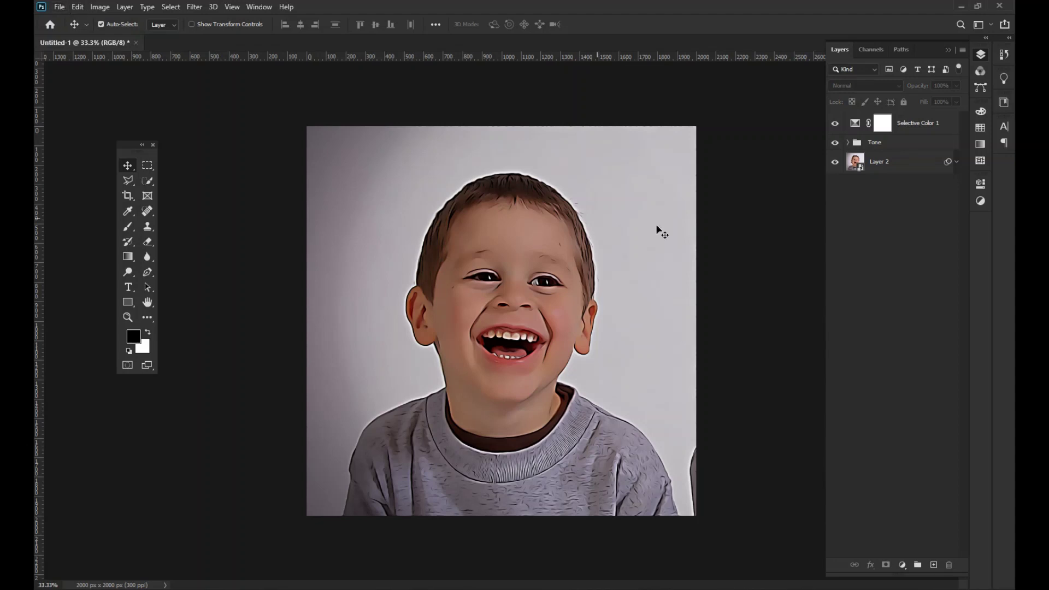
# Open the contents of the Layer 2 smart object and place female-g80bfa7e78_1920 from Downloads, scaled to about 37.8% to fill the canvas
pyautogui.doubleClick(855, 162)
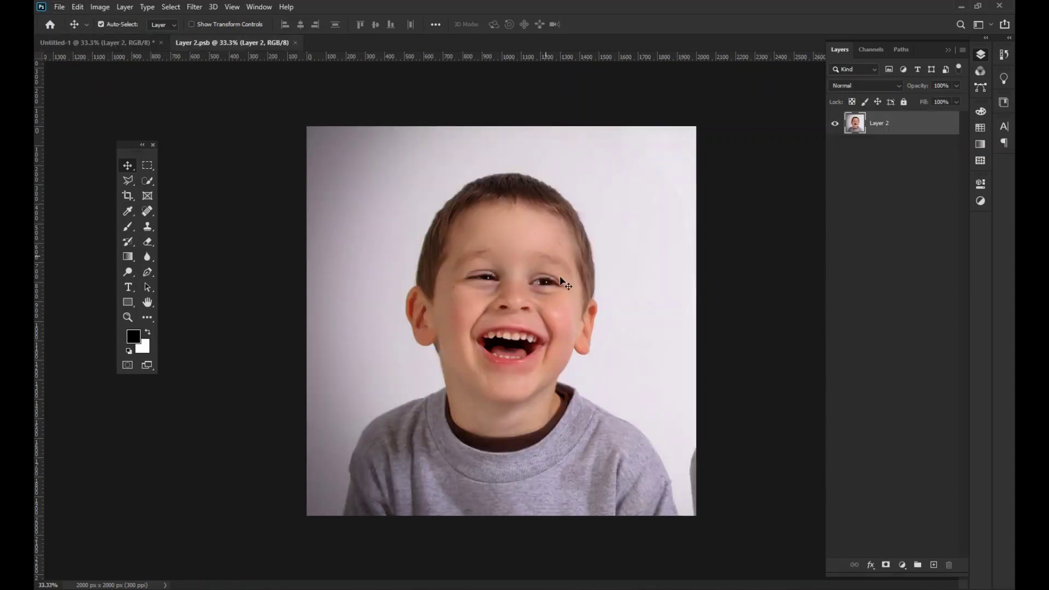
pyautogui.click(389, 589)
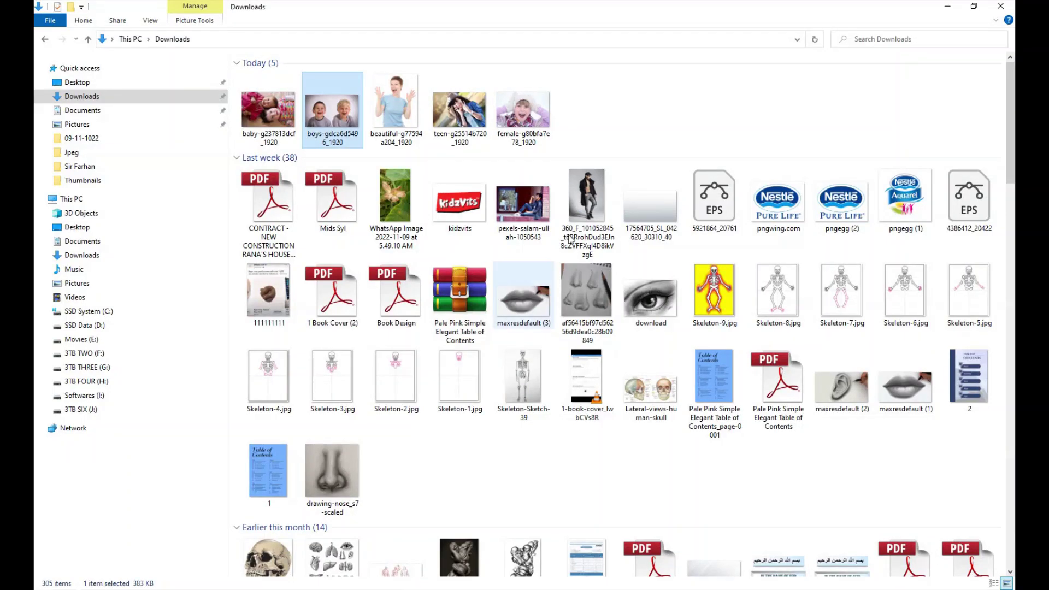
pyautogui.moveTo(538, 130); pyautogui.dragTo(551, 409)
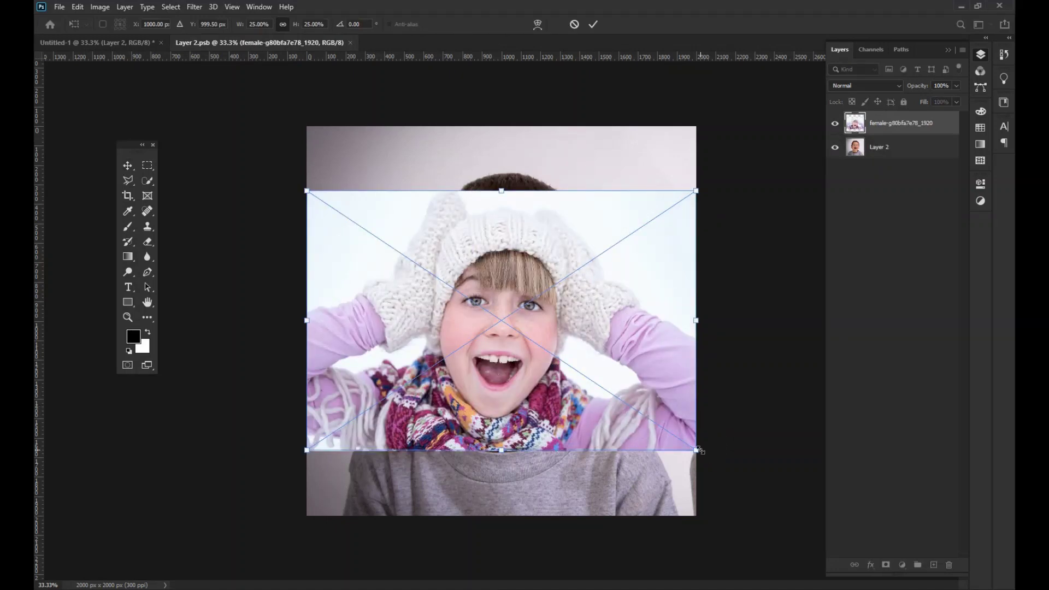
pyautogui.moveTo(702, 456); pyautogui.dragTo(781, 542)
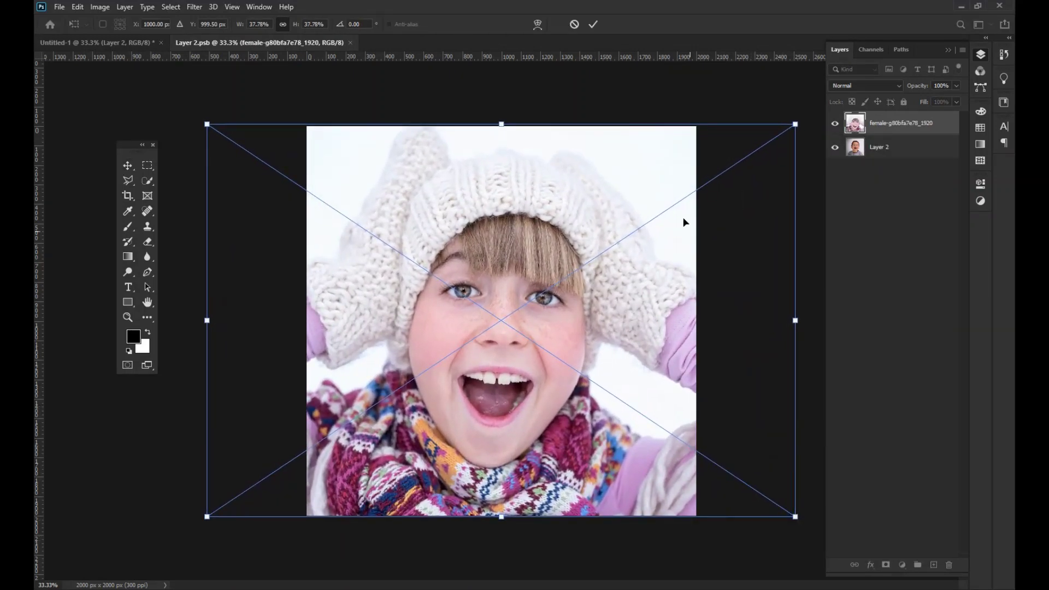
pyautogui.click(593, 24)
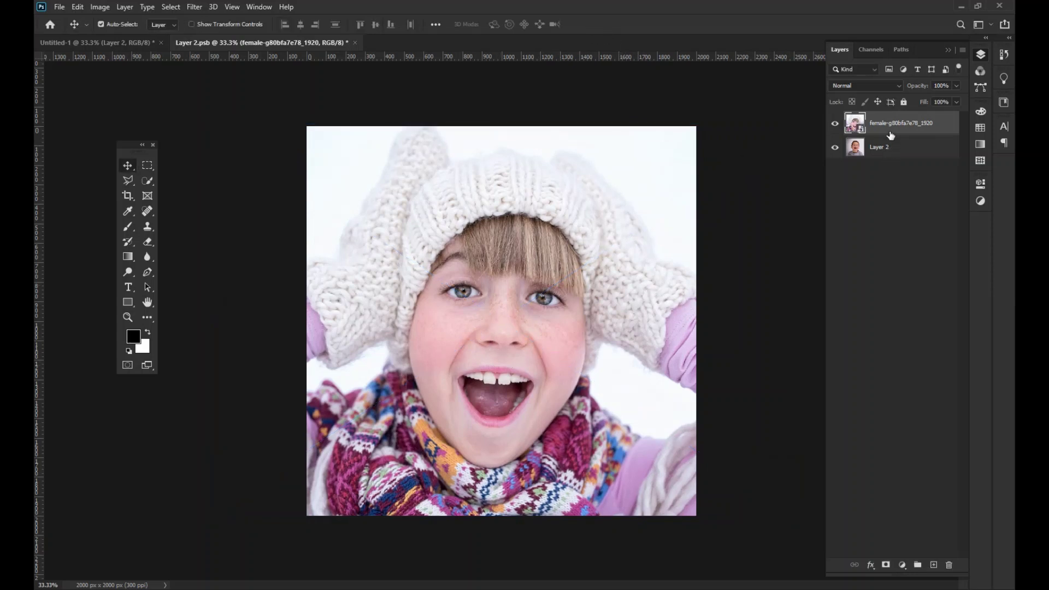
# Close Layer 2.psb with its changes saved so the girl's photo takes on the effect in Untitled-1
pyautogui.click(356, 42)
pyautogui.click(480, 224)
pyautogui.hotkey('ctrl', 'w')
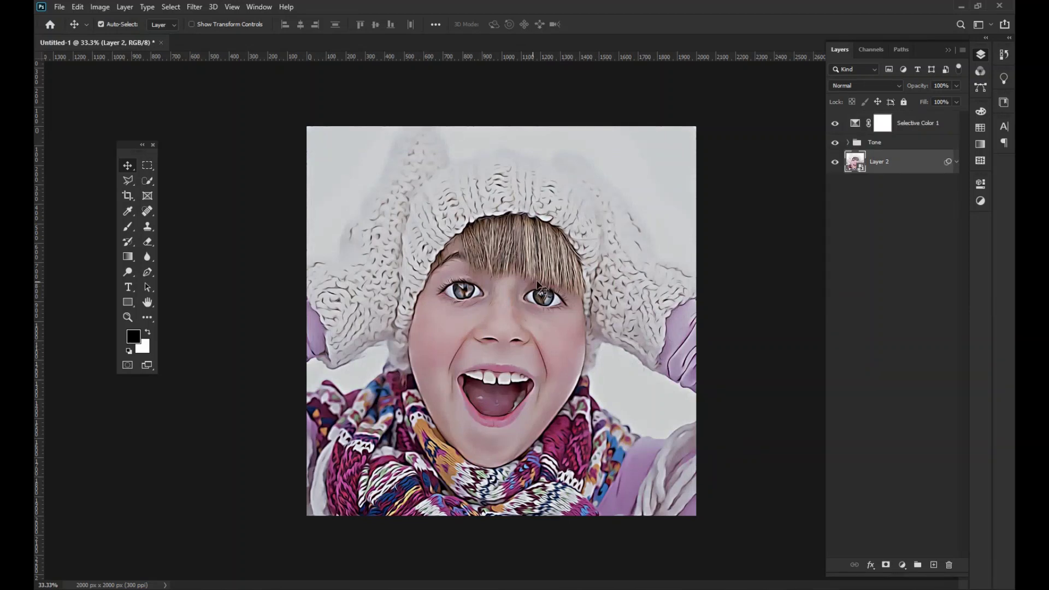
# Reopen the Layer 2 smart object contents and place baby-g237813dcf_1920 from Downloads above the girl's photo
pyautogui.doubleClick(855, 162)
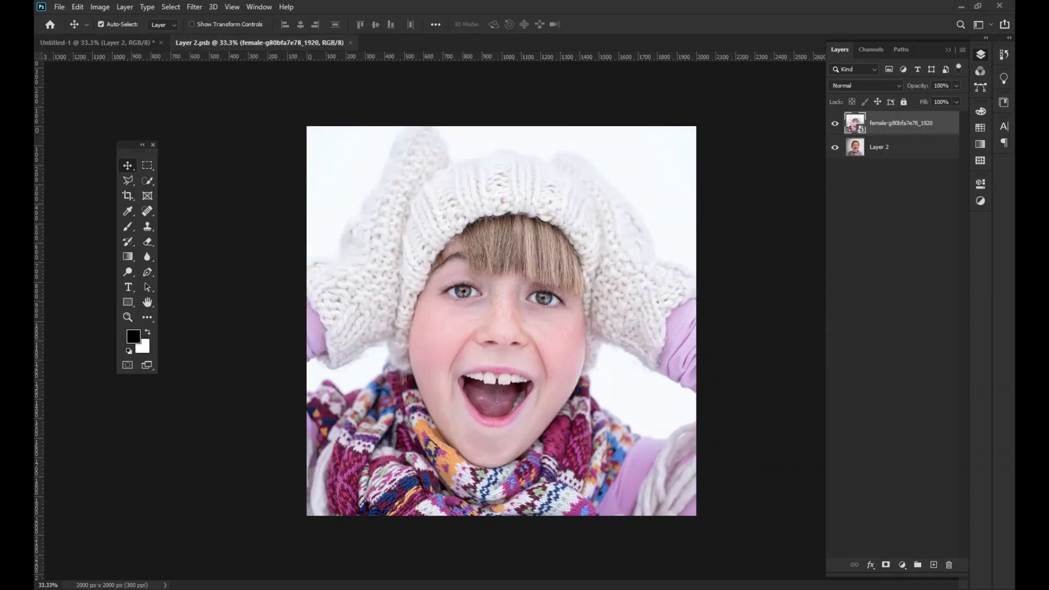
pyautogui.hotkey('alt', 'Tab')
pyautogui.click(265, 115)
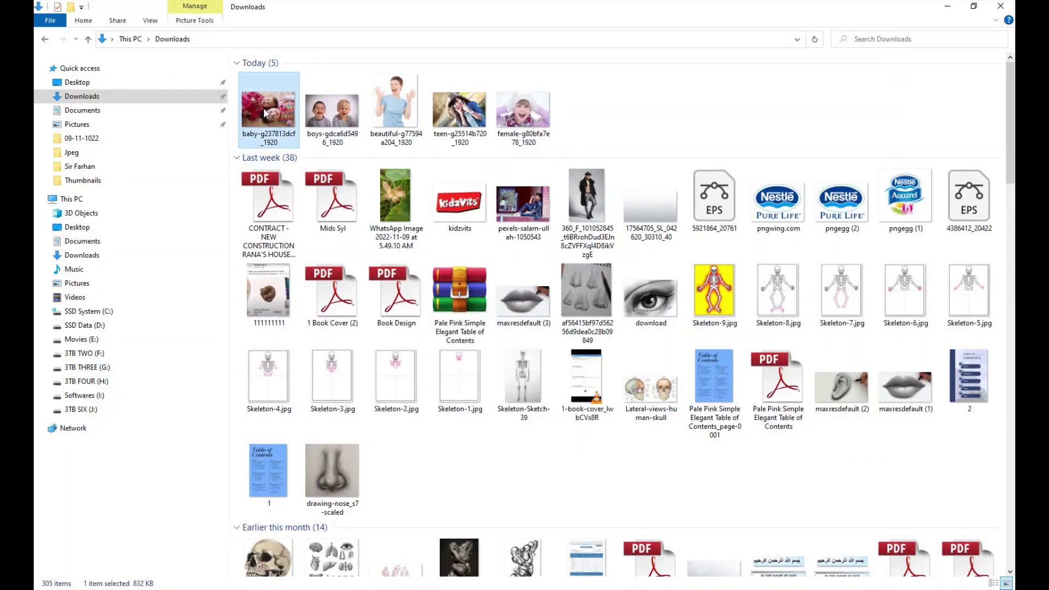
pyautogui.moveTo(265, 115); pyautogui.dragTo(526, 375)
# Scale the babies' photo to about 37.8%, shift it slightly left, and save Layer 2.psb to update Untitled-1
pyautogui.moveTo(698, 449); pyautogui.dragTo(778, 551)
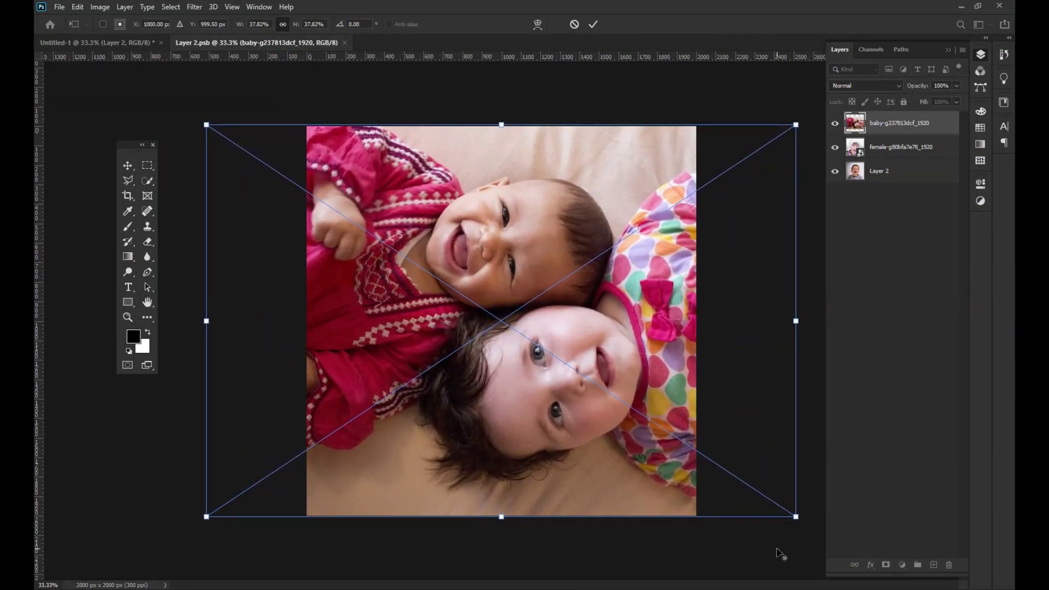
pyautogui.moveTo(650, 442); pyautogui.dragTo(637, 443)
pyautogui.click(592, 25)
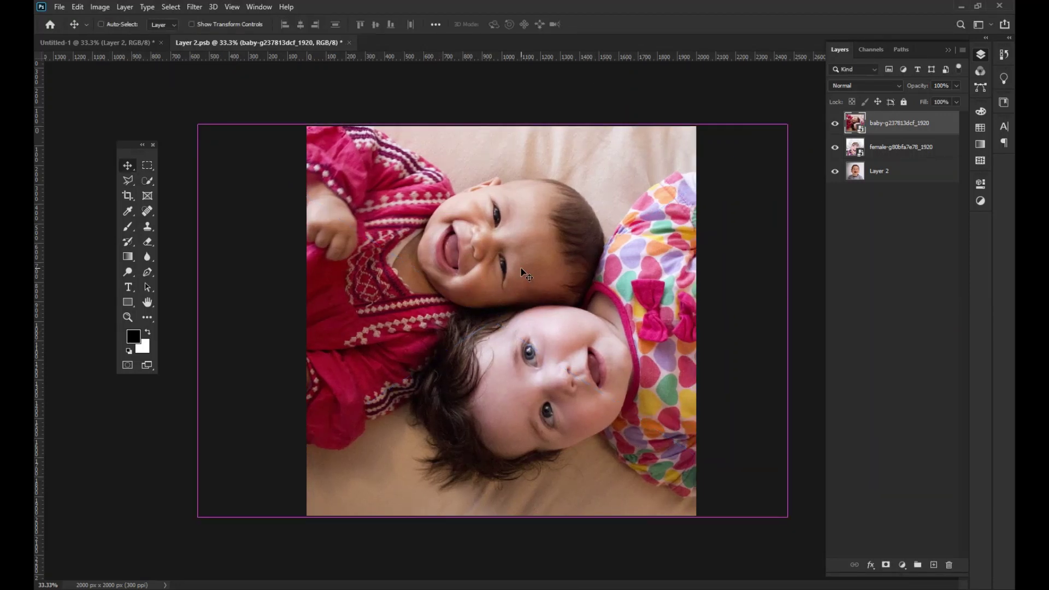
pyautogui.hotkey('ctrl', 's')
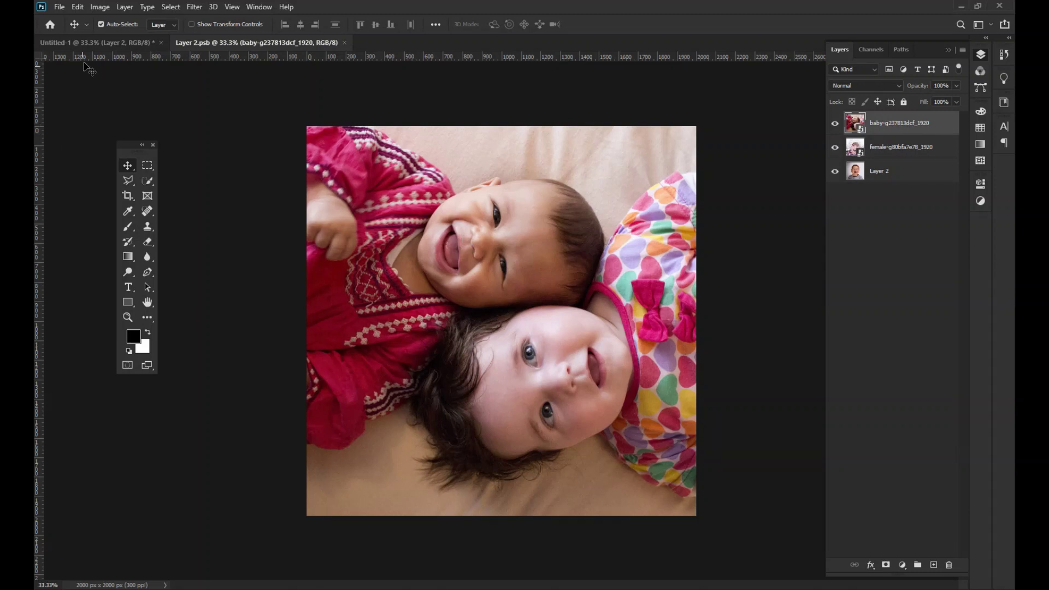
pyautogui.click(96, 41)
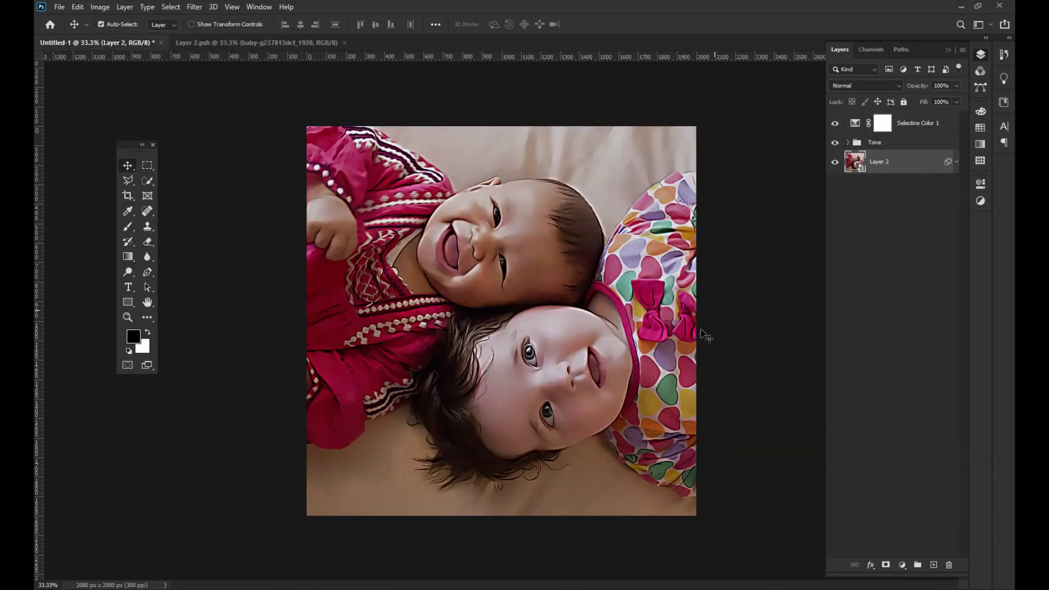